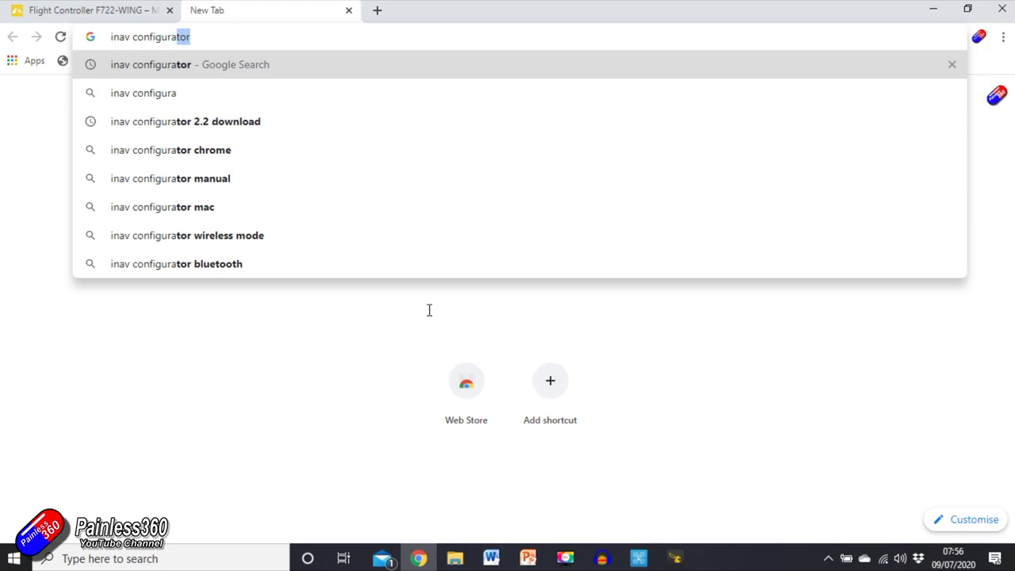
- Search the web for "inav configurator download" and open the iNavFlight/inav-configurator releases page on GitHub
type("ownload")
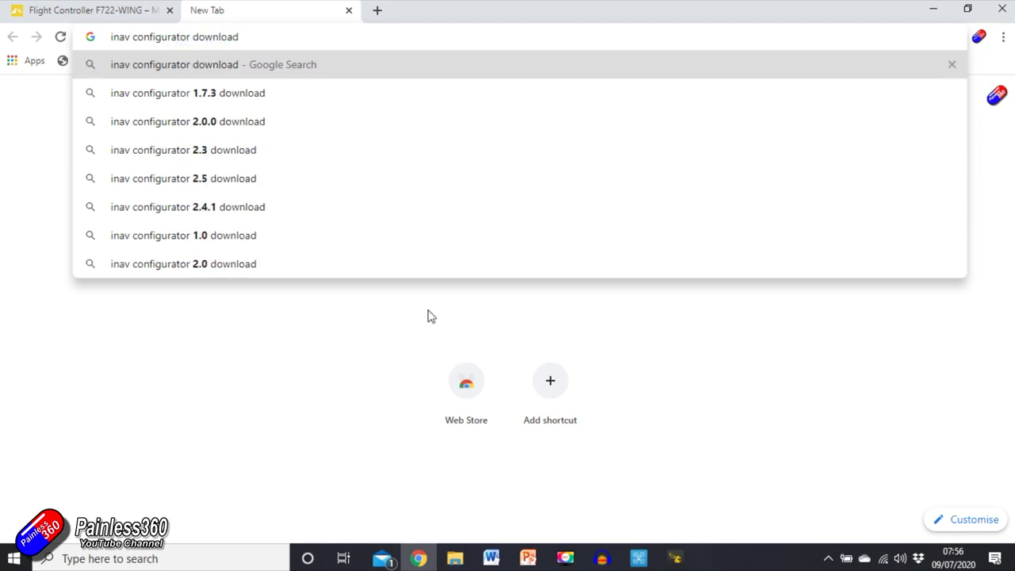
key("Return")
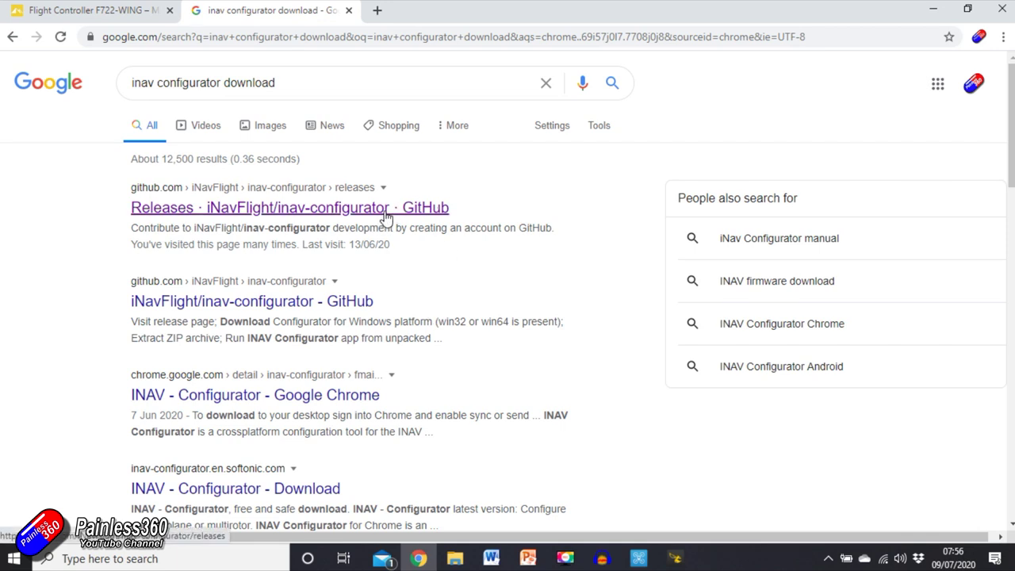
left_click(386, 208)
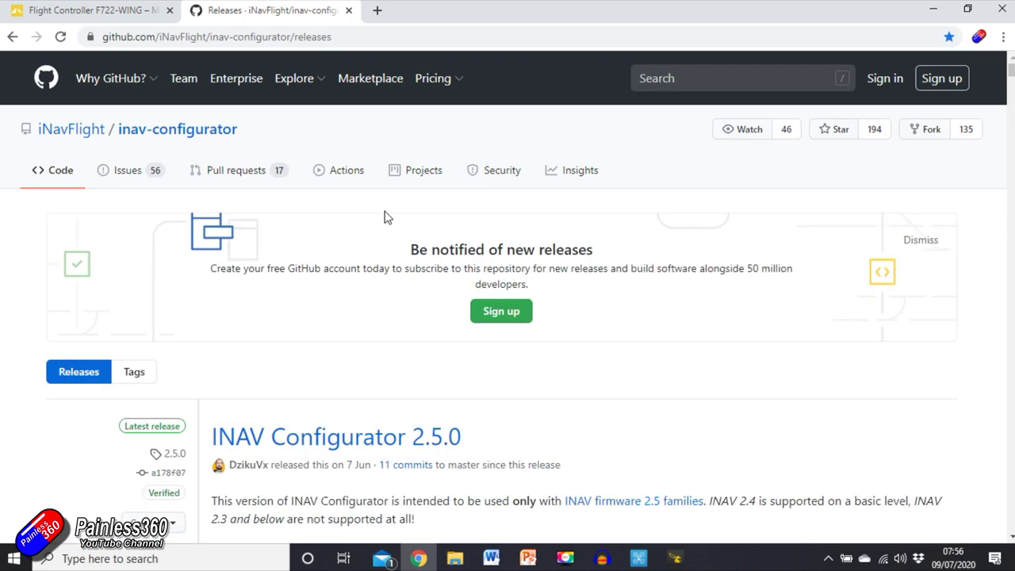
- Download INAV-Configurator_win64_2.5.0.zip from the INAV Configurator 2.5.0 release assets and save it to the Desktop
scroll(631, 400, "down", 8)
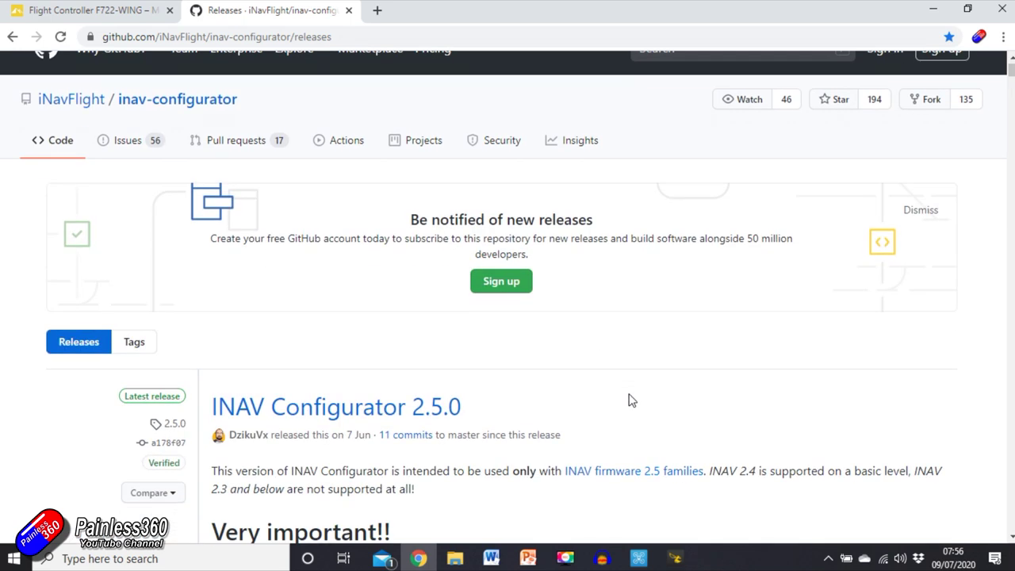
scroll(631, 400, "down", 2)
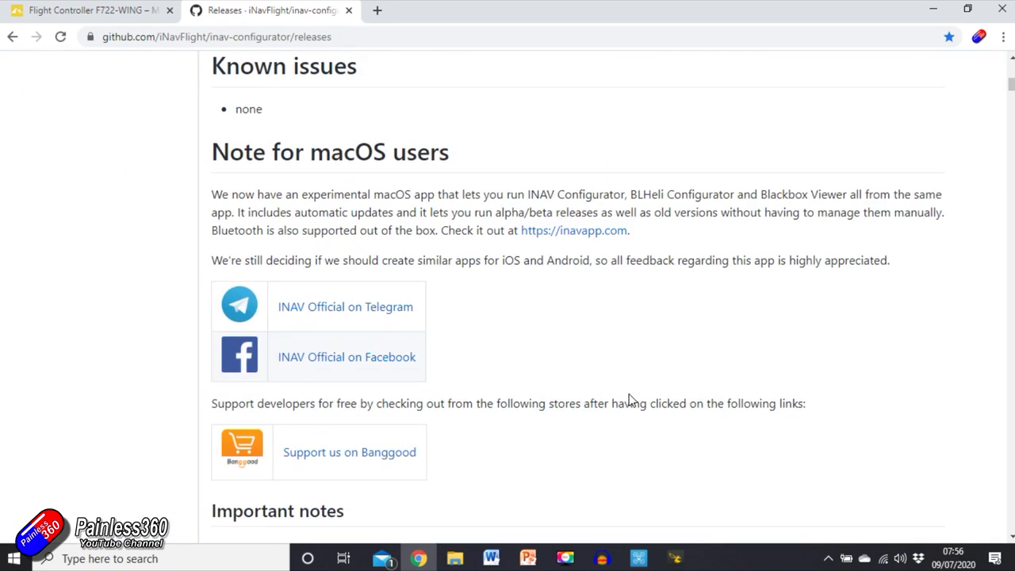
scroll(632, 399, "down", 6)
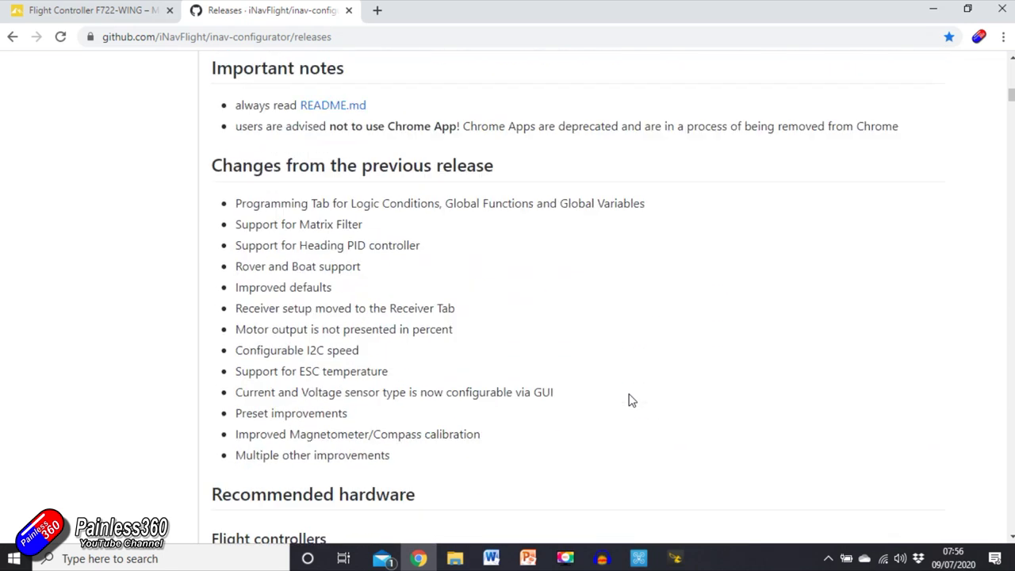
scroll(631, 400, "down", 11)
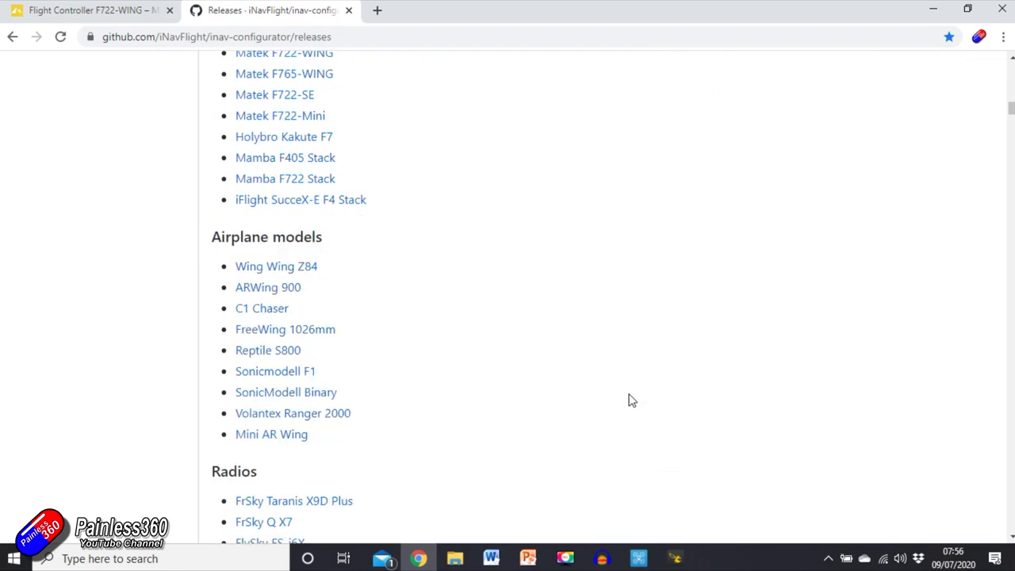
scroll(632, 400, "down", 1)
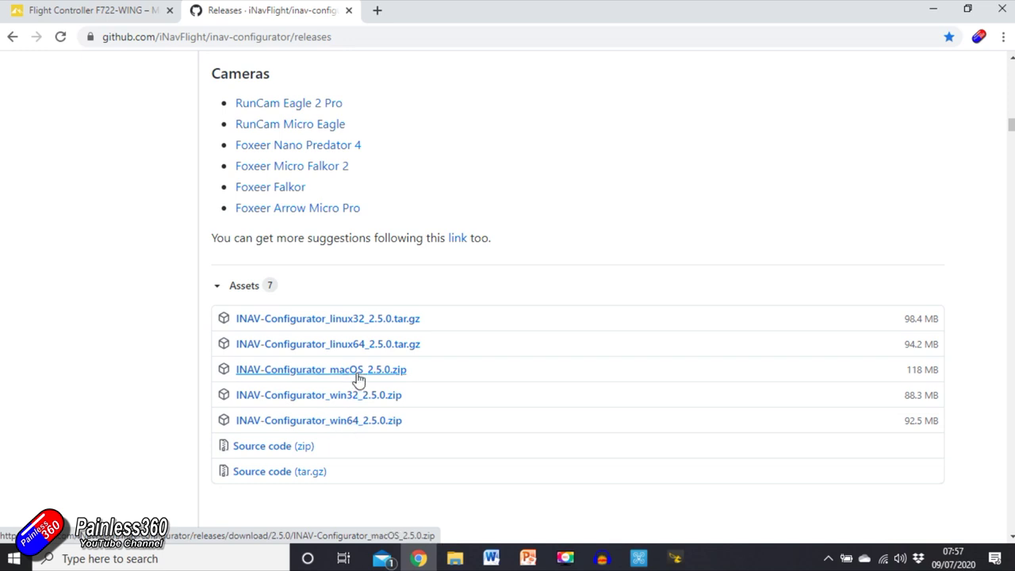
right_click(358, 428)
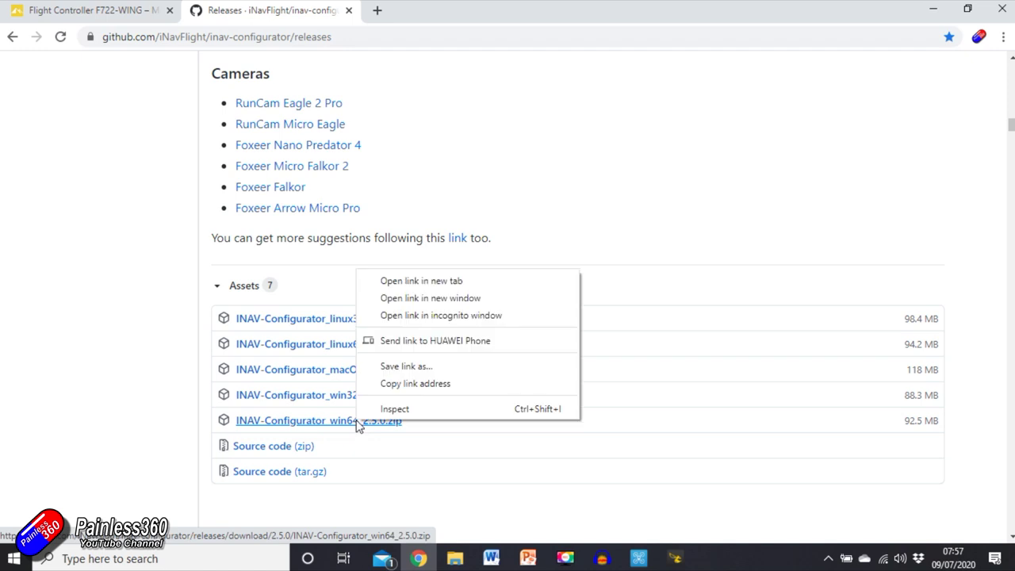
left_click(413, 374)
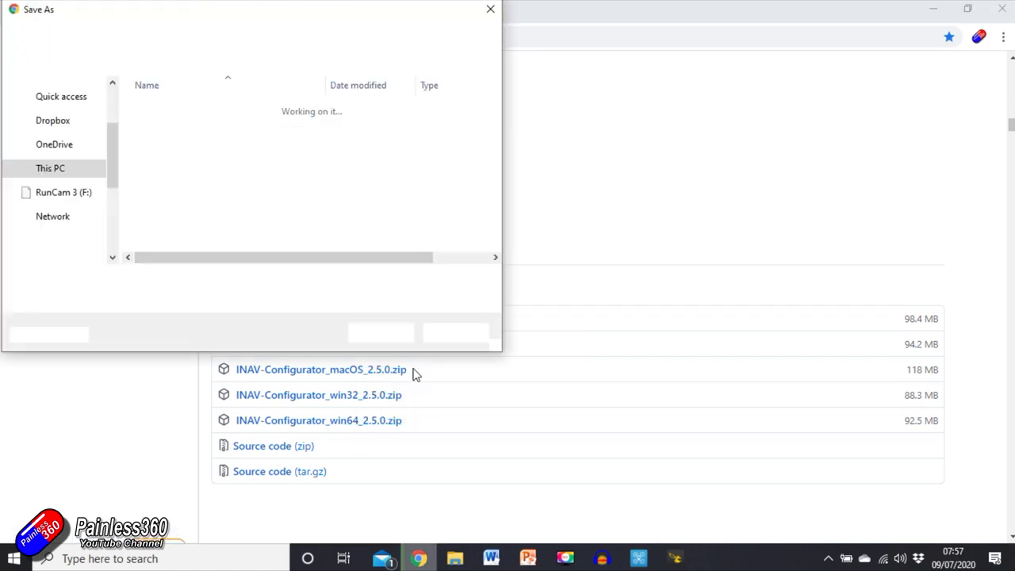
scroll(114, 87, "up", 5)
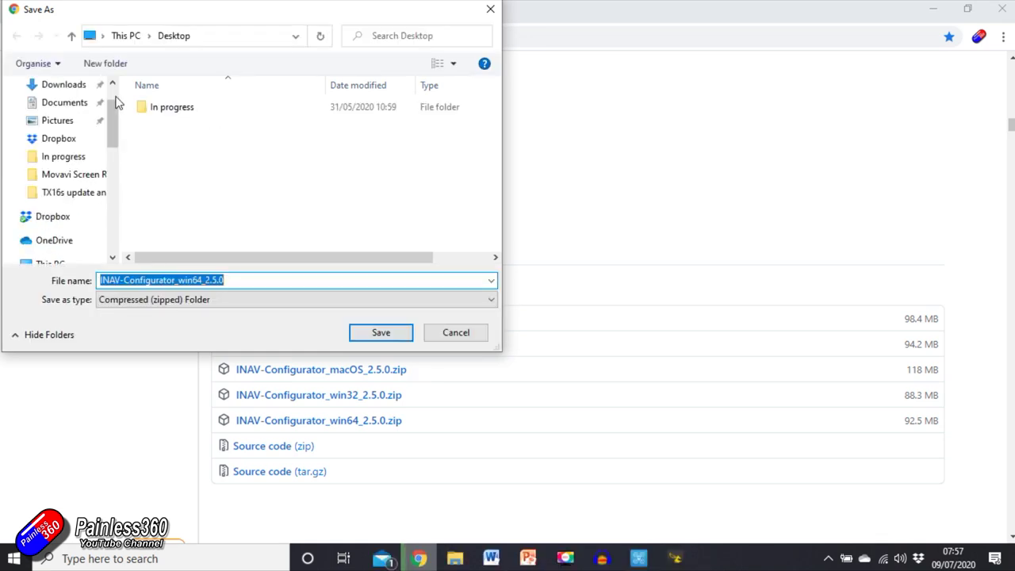
key("Return")
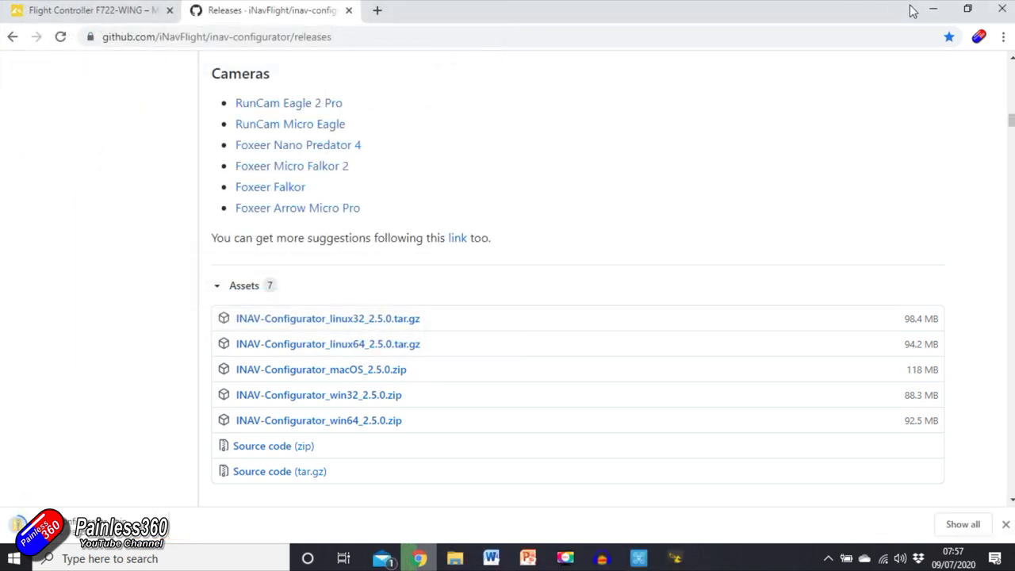
- Extract the INAV Configurator folder from the downloaded zip onto the desktop and close the archive window
left_click(932, 10)
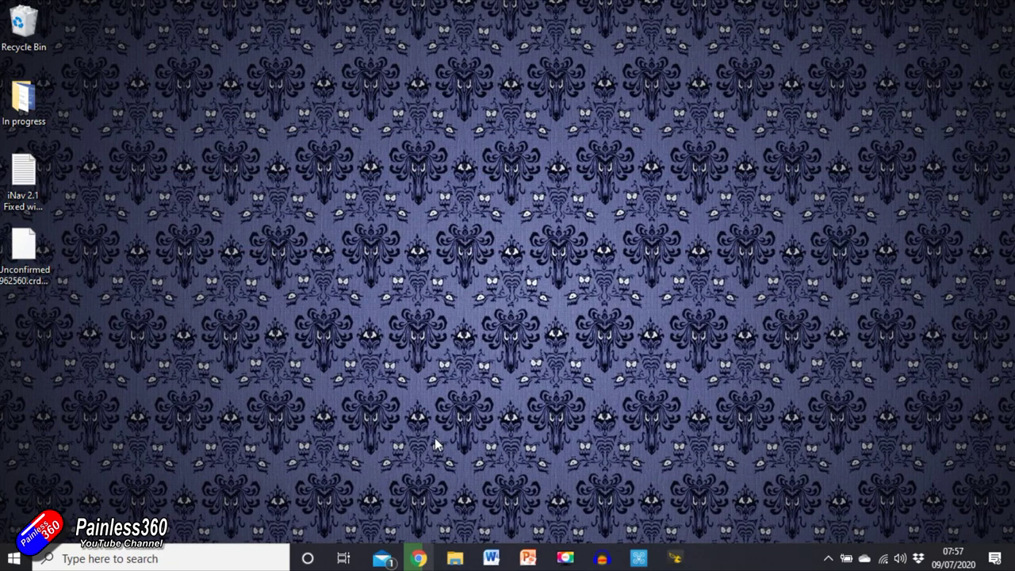
double_click(27, 252)
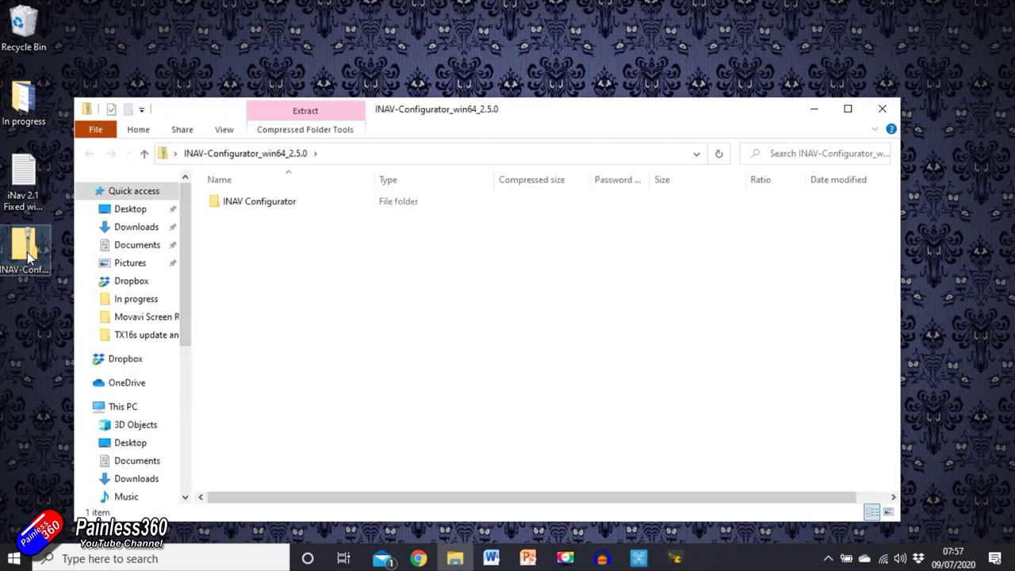
left_click_drag(262, 203, 37, 349)
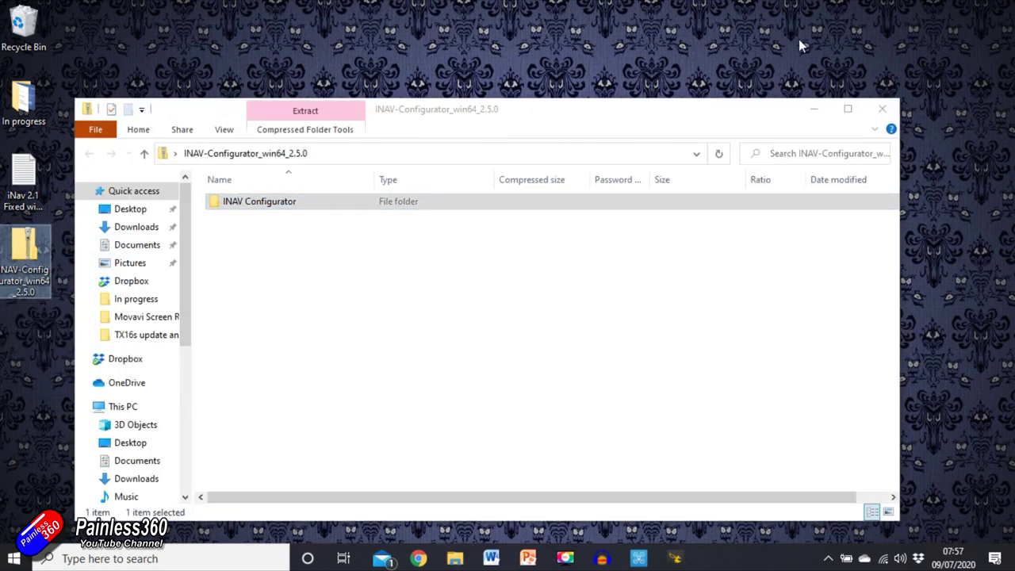
left_click(883, 108)
left_click(883, 108)
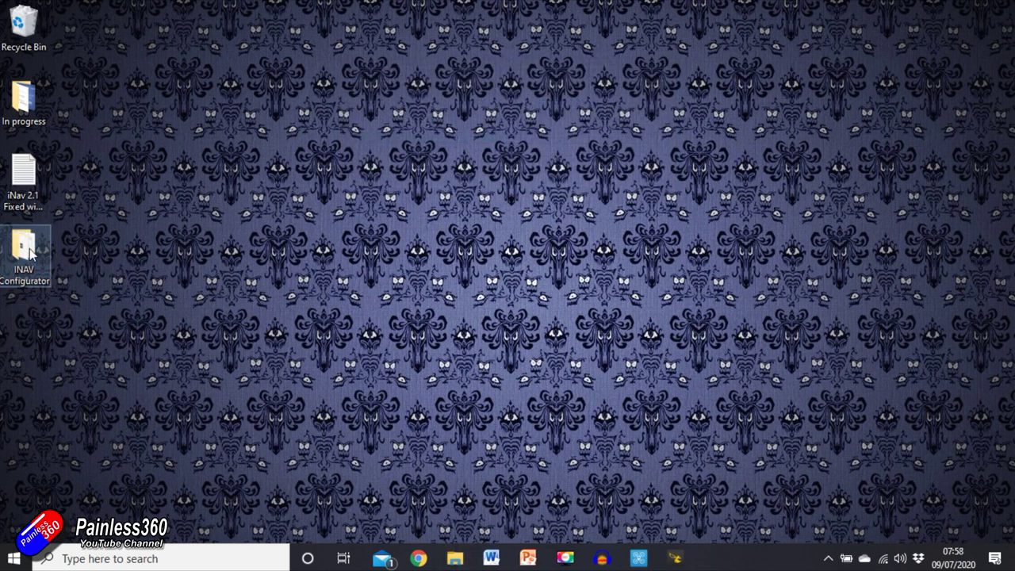
- Launch inav-configurator from the extracted INAV Configurator folder, allowing it to run despite the SmartScreen block, and minimize the folder window
double_click(24, 251)
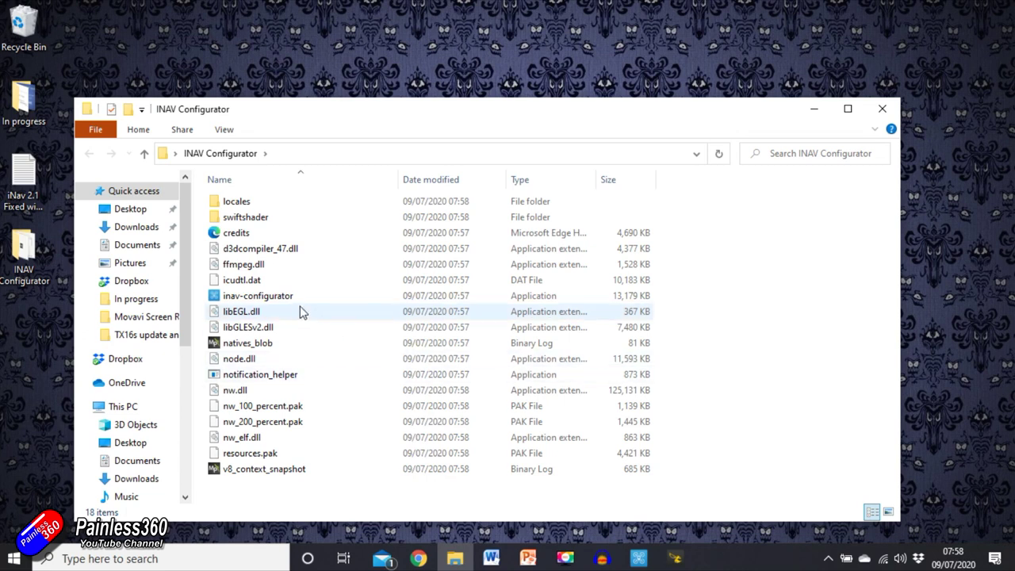
left_click(272, 300)
double_click(272, 300)
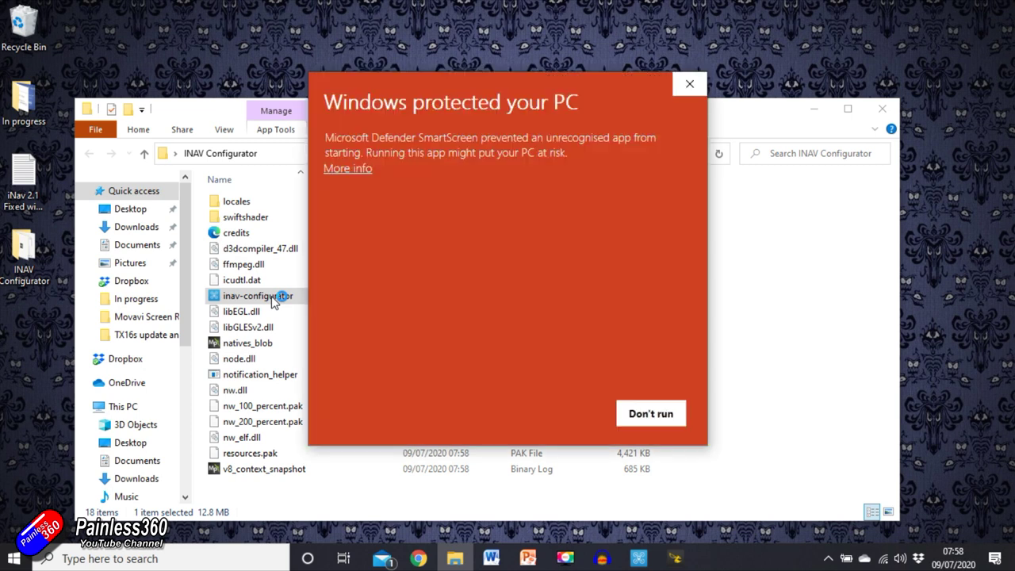
left_click(369, 171)
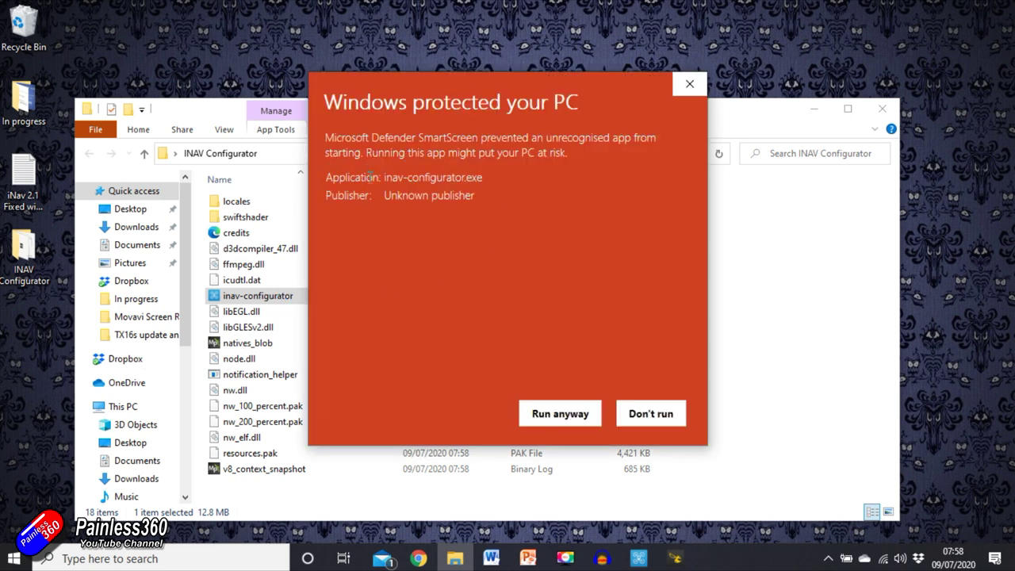
left_click(556, 422)
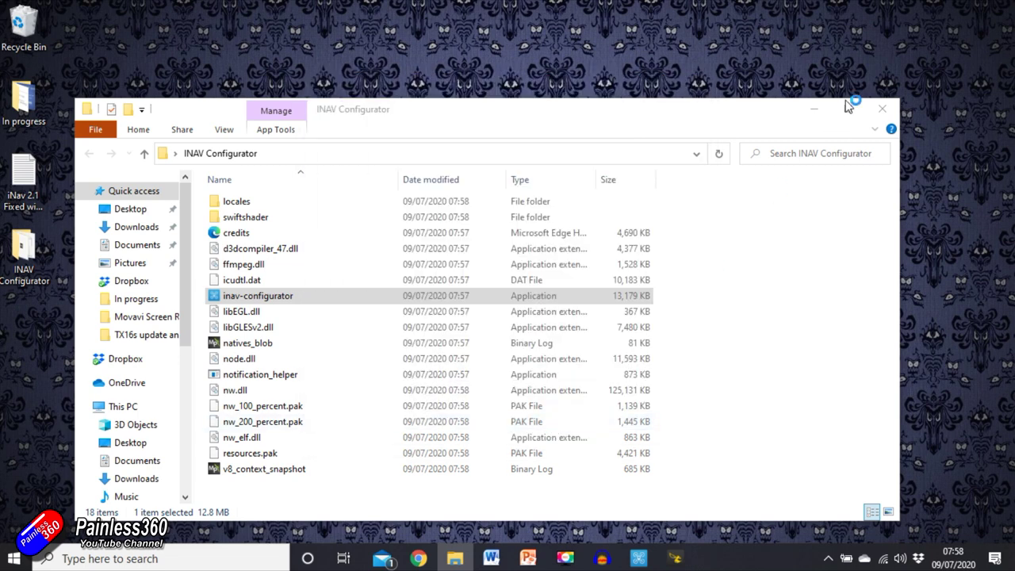
left_click(814, 109)
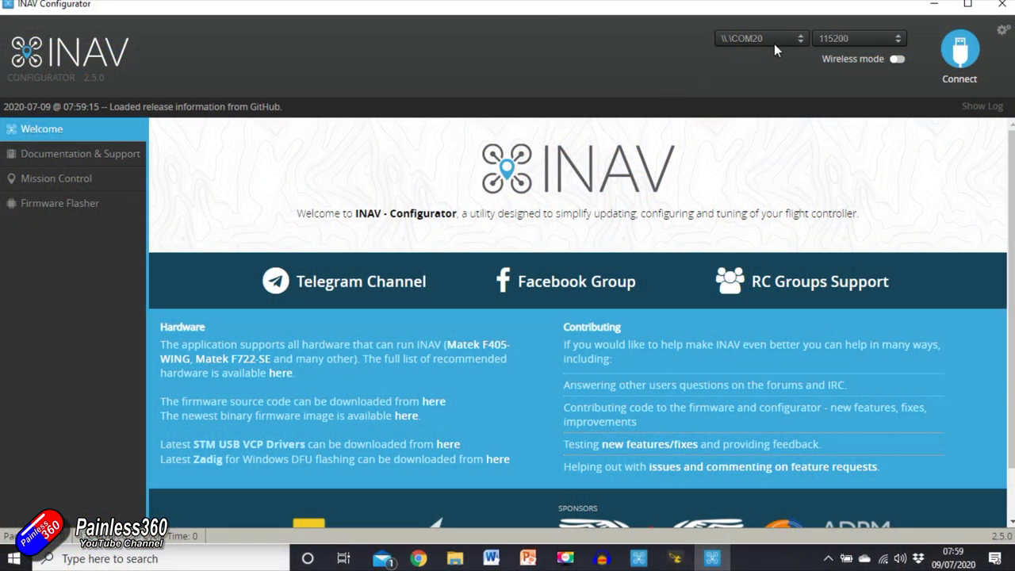
- Connect to the flight controller on COM20 and try to open its Presets and Configuration pages
left_click(800, 40)
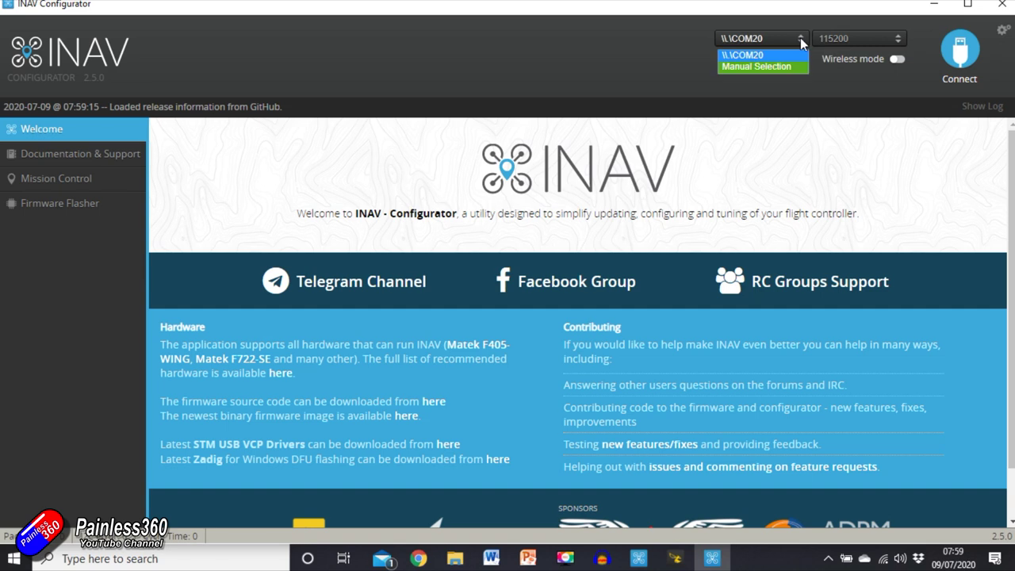
left_click(764, 55)
left_click(959, 57)
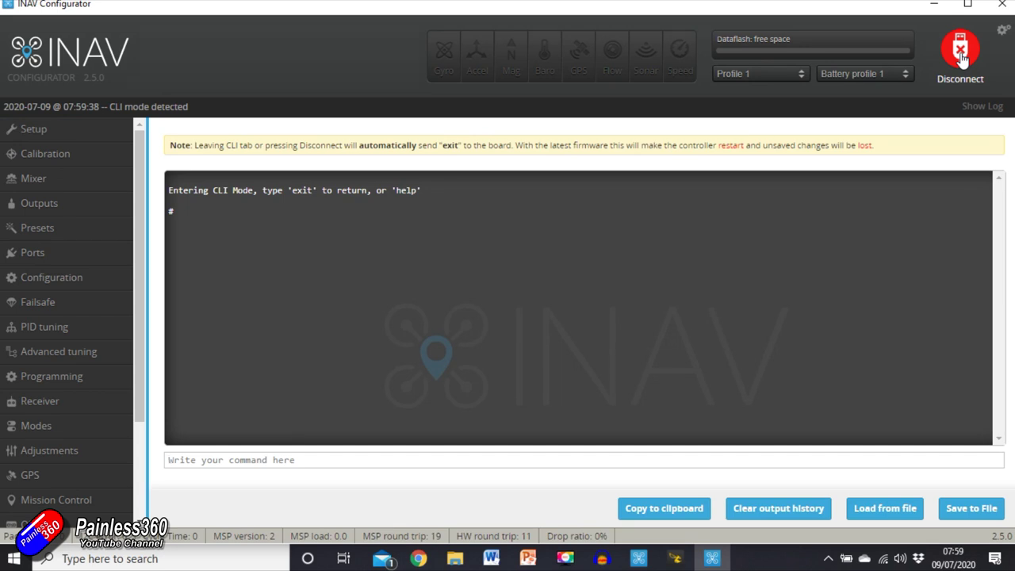
left_click(68, 236)
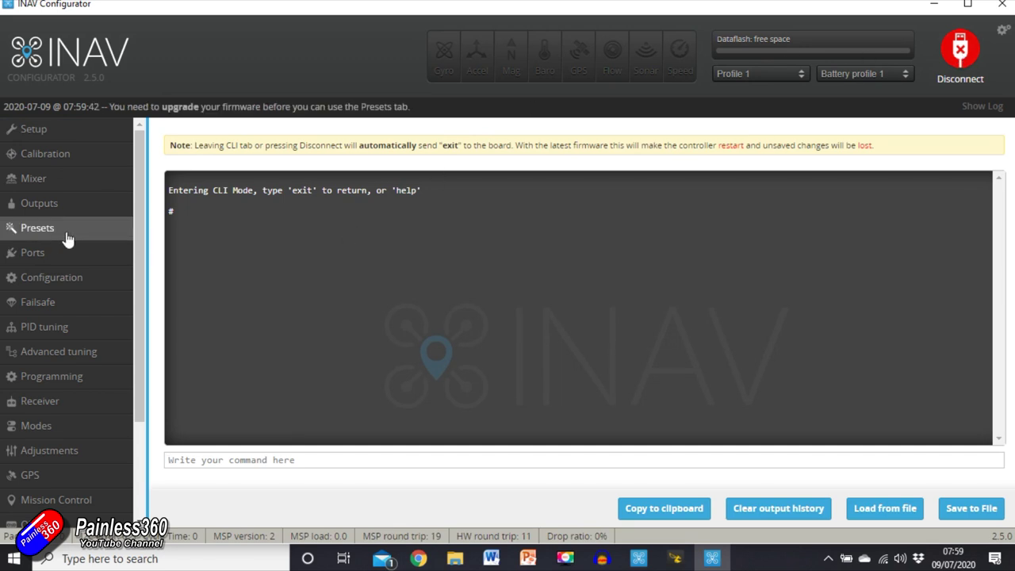
left_click(66, 281)
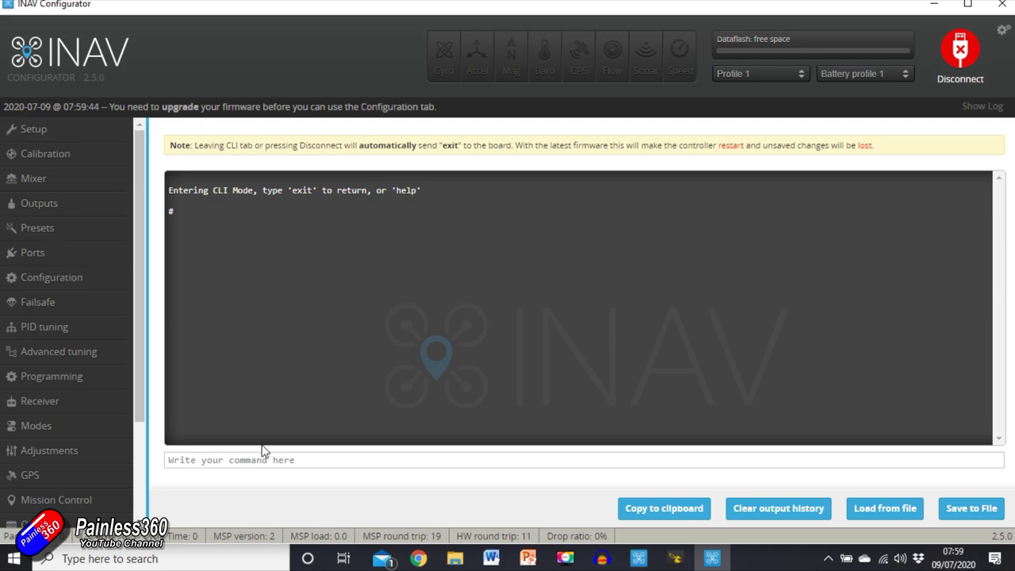
- Run the version command in the CLI and highlight the board target name in its output
type("version")
key("Return")
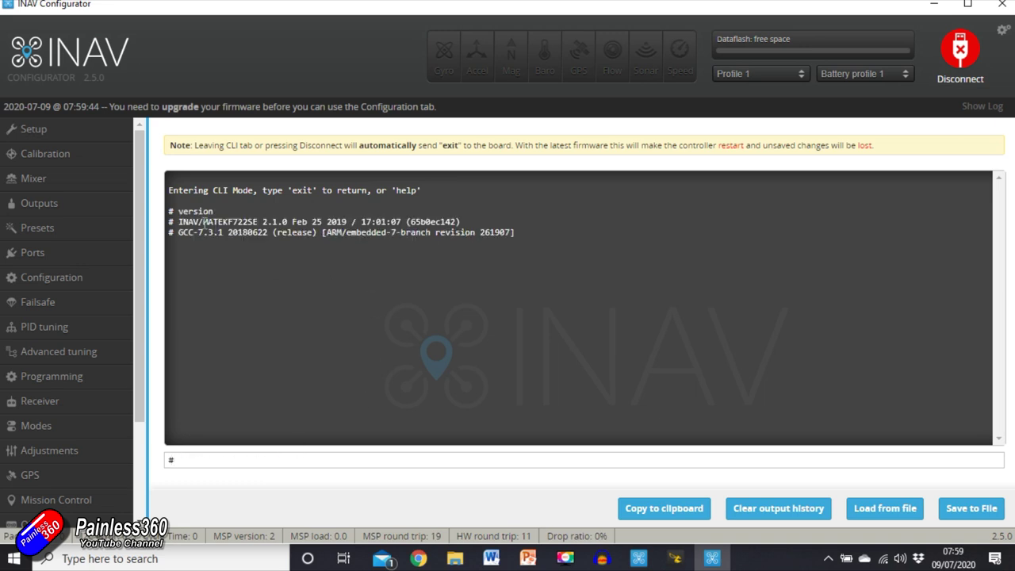
left_click_drag(203, 222, 259, 223)
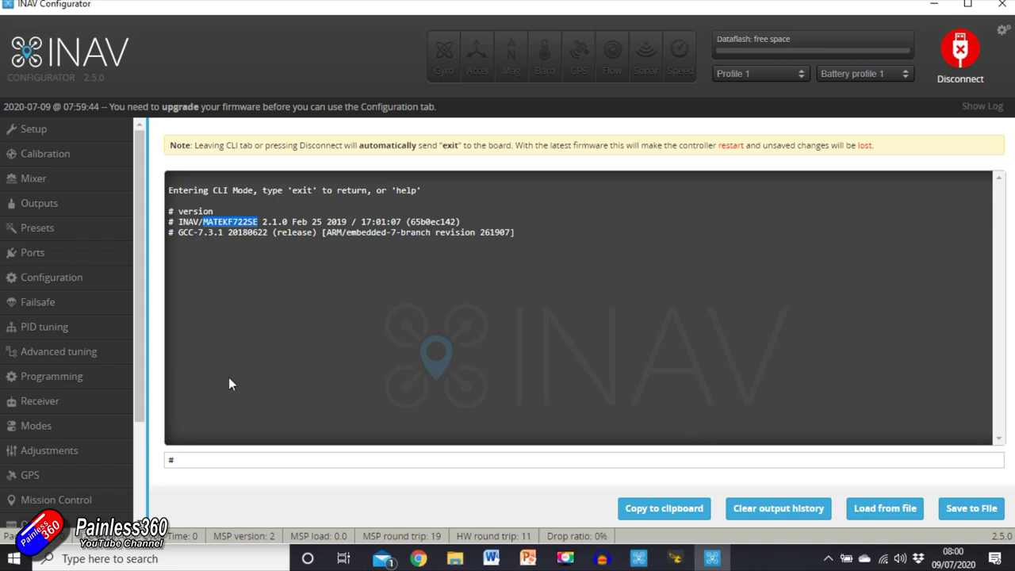
- Disconnect the flight controller and choose MATEKF722SE as the board in the Firmware Flasher
left_click(960, 51)
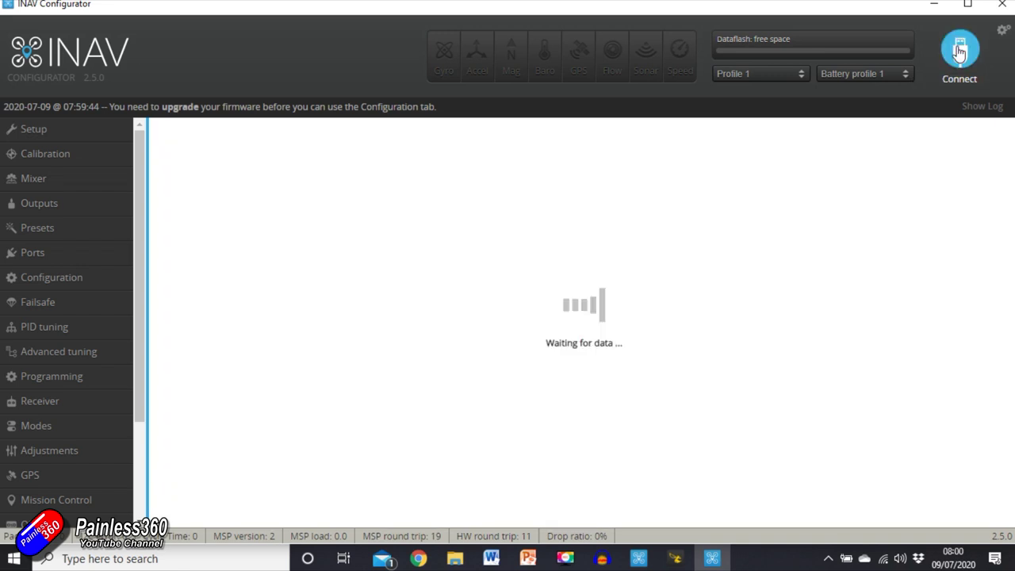
left_click(88, 203)
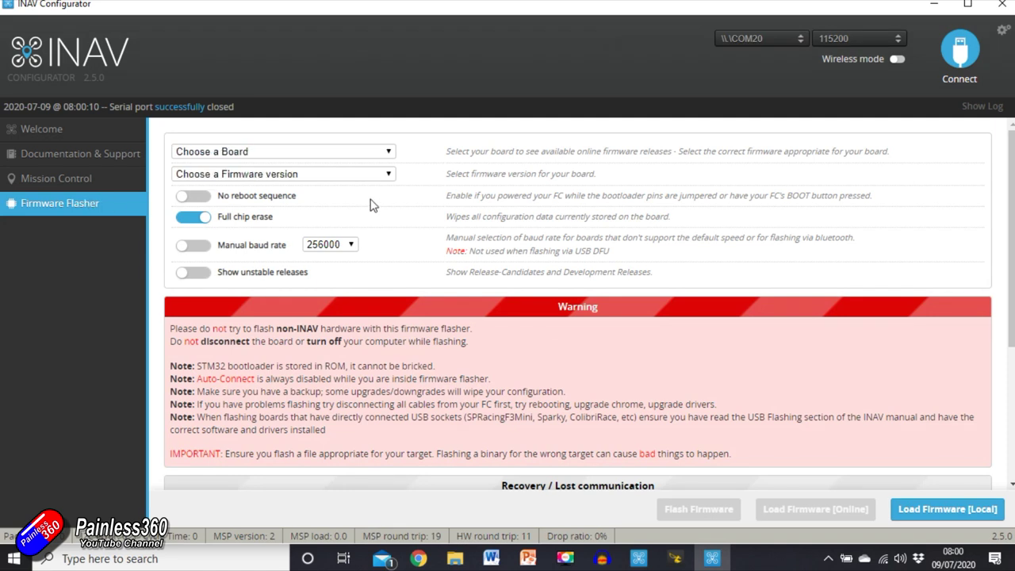
left_click(390, 155)
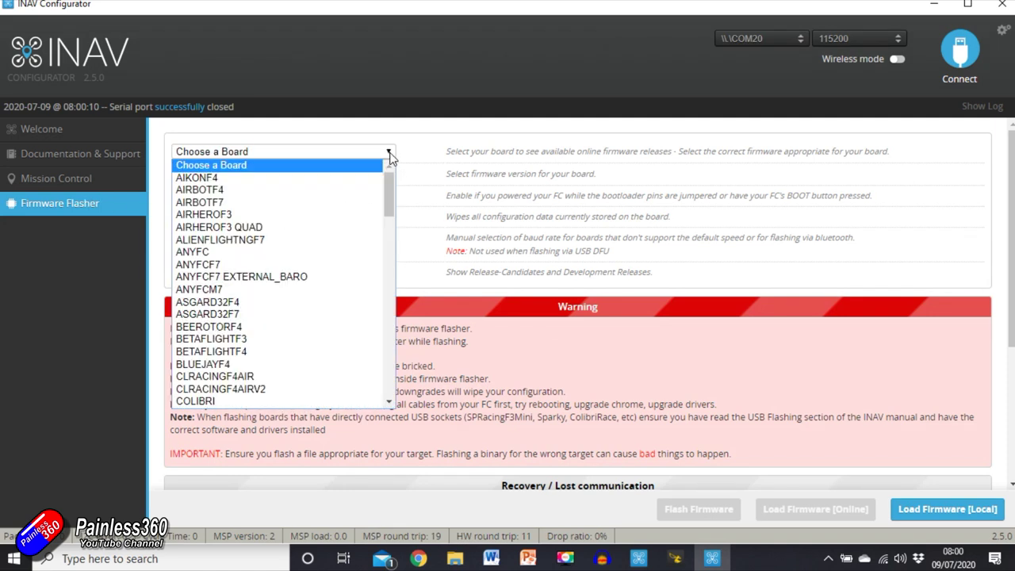
key("m")
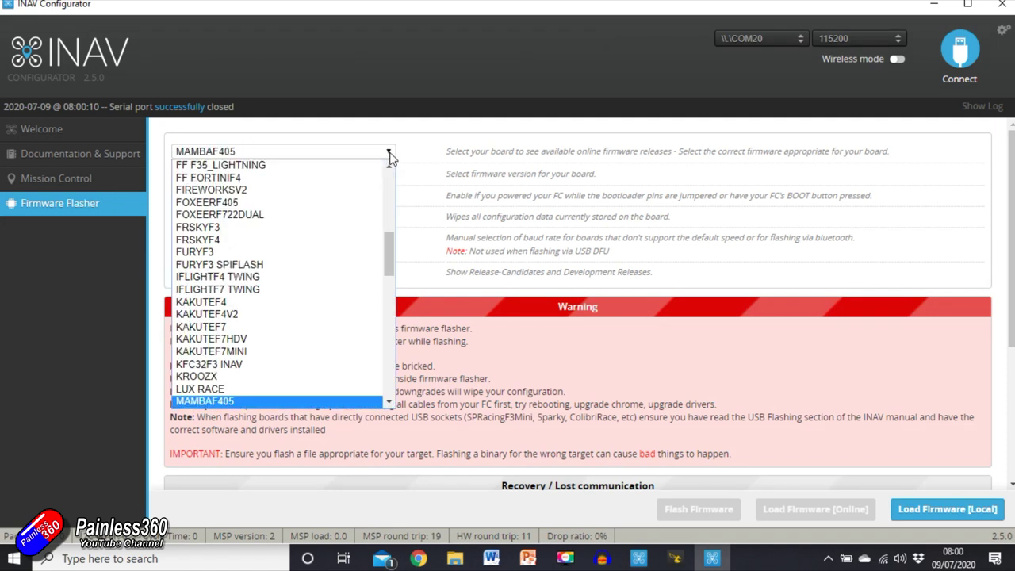
left_click(390, 403)
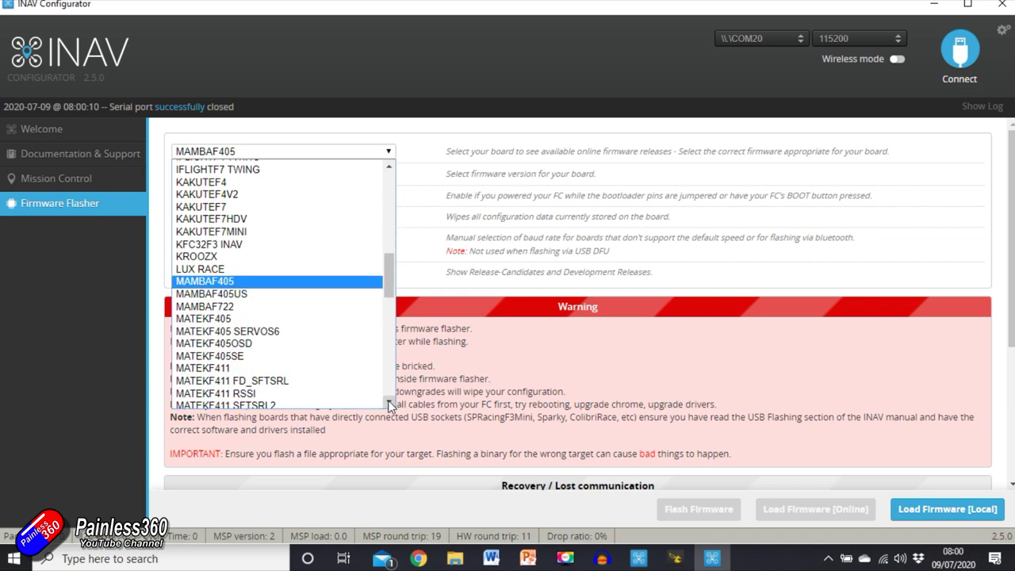
left_click(390, 405)
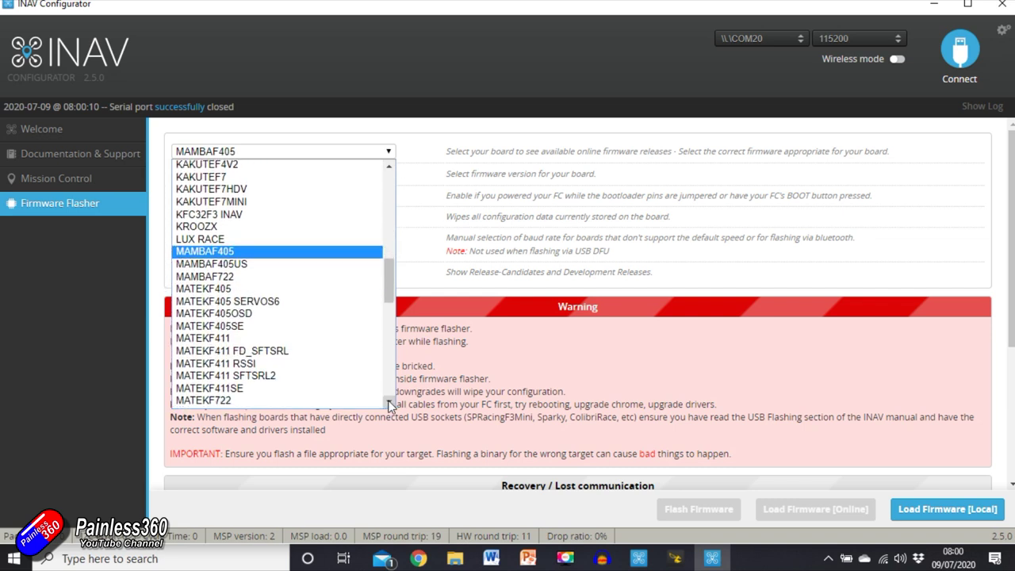
left_click(389, 404)
left_click(389, 404)
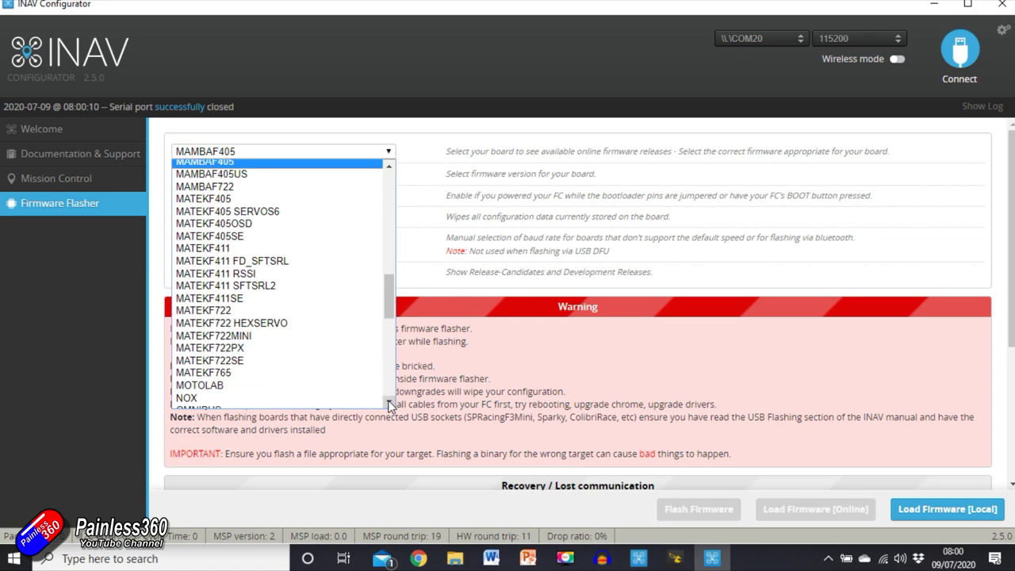
left_click(230, 360)
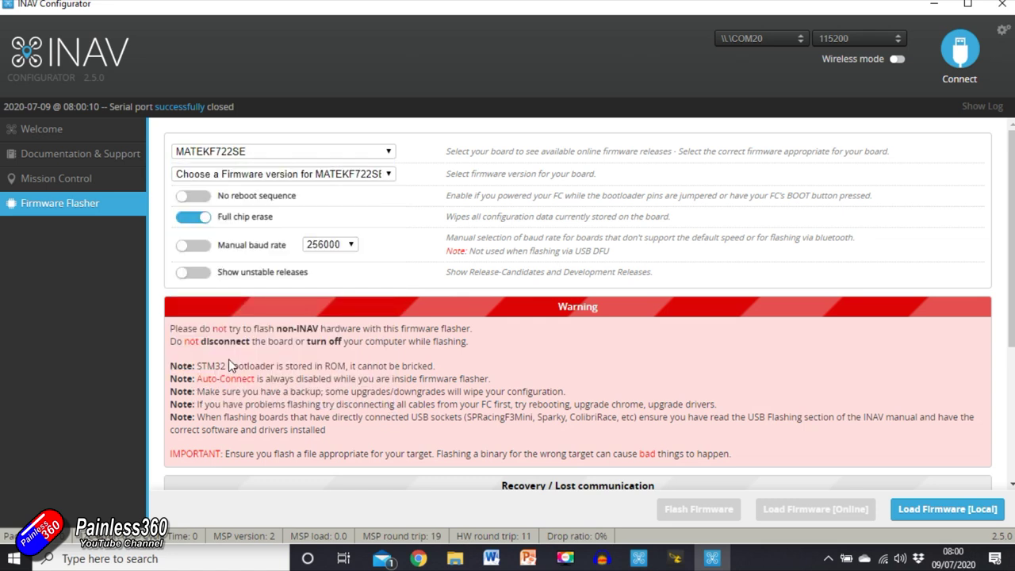
- Load the online 2.5.1 stable firmware for MATEKF722SE and flash it to the flight controller
left_click(390, 179)
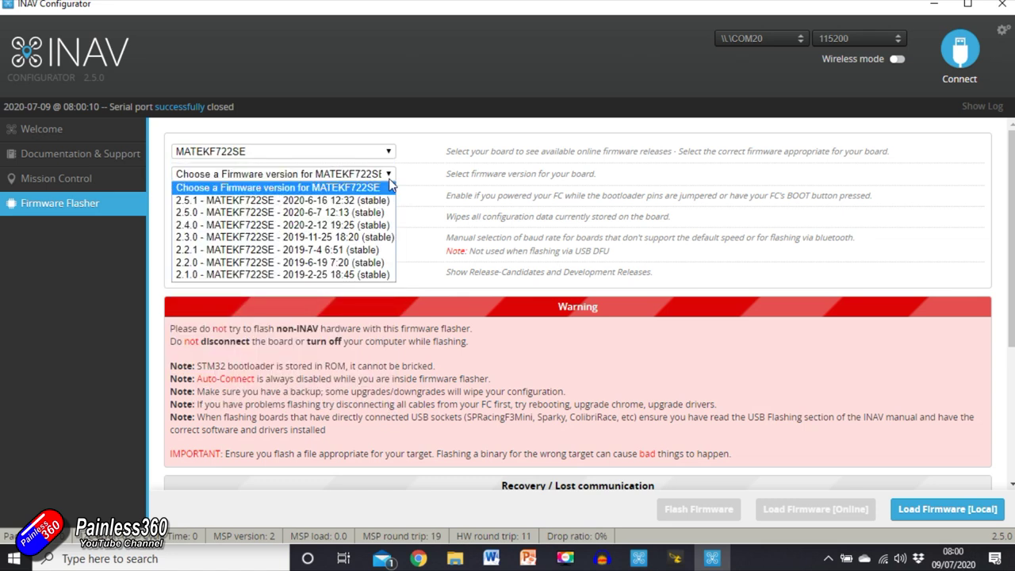
left_click(308, 200)
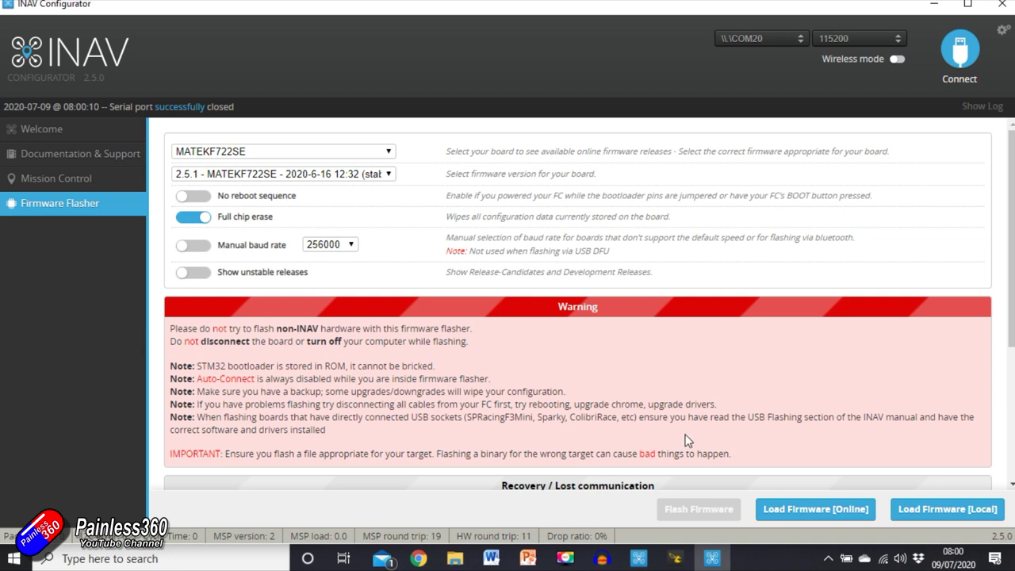
left_click(819, 512)
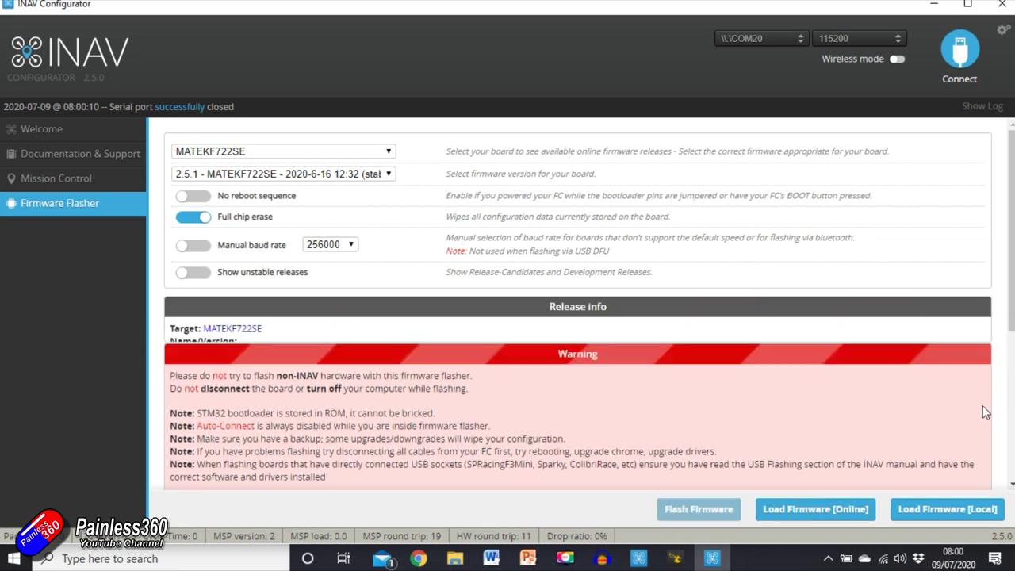
left_click_drag(1011, 181, 1013, 462)
left_click(702, 516)
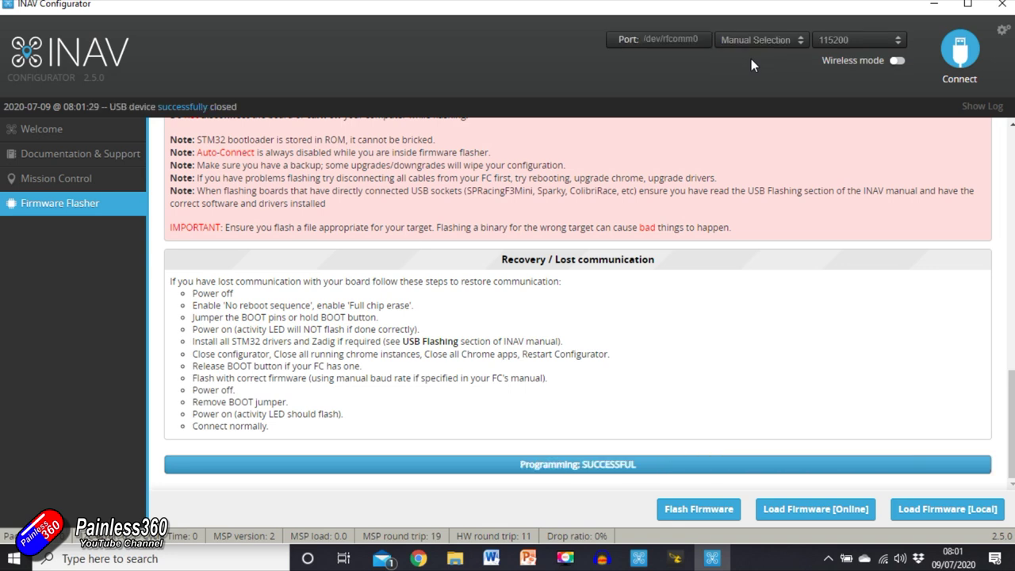
- Reconnect to the flight controller on COM20, retrying the connection as needed, and apply the Airplane default values
double_click(908, 164)
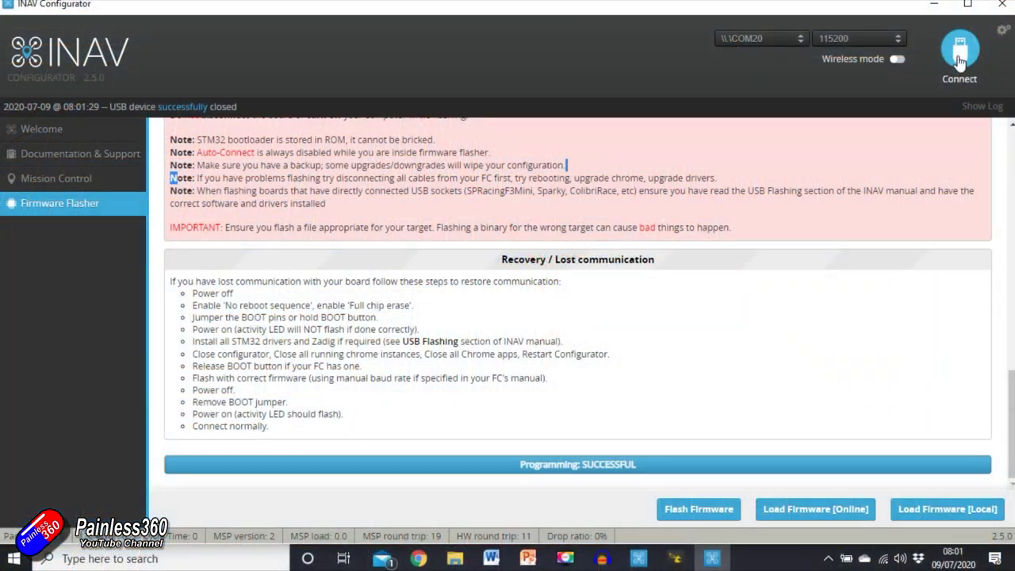
left_click(959, 56)
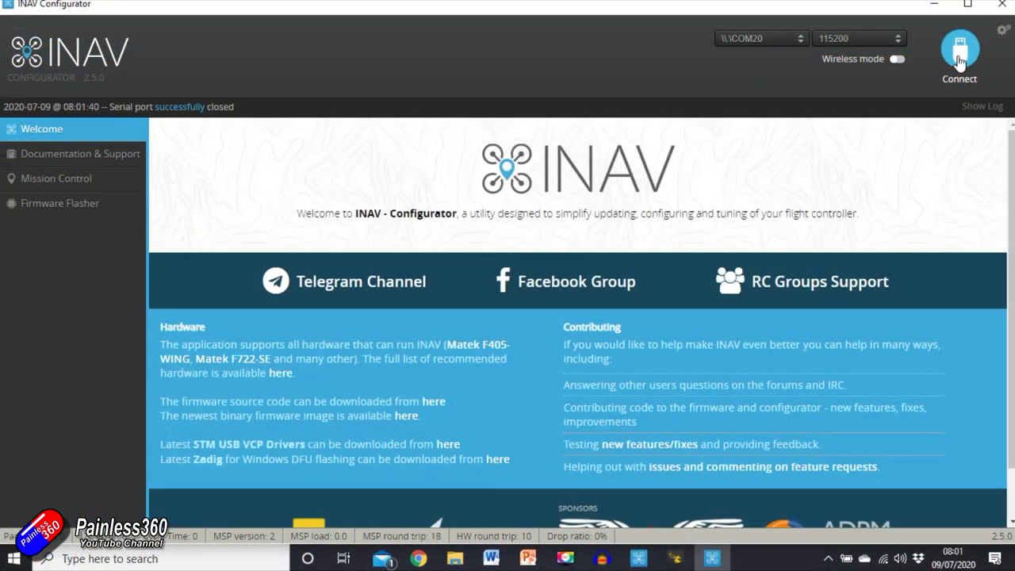
left_click(960, 57)
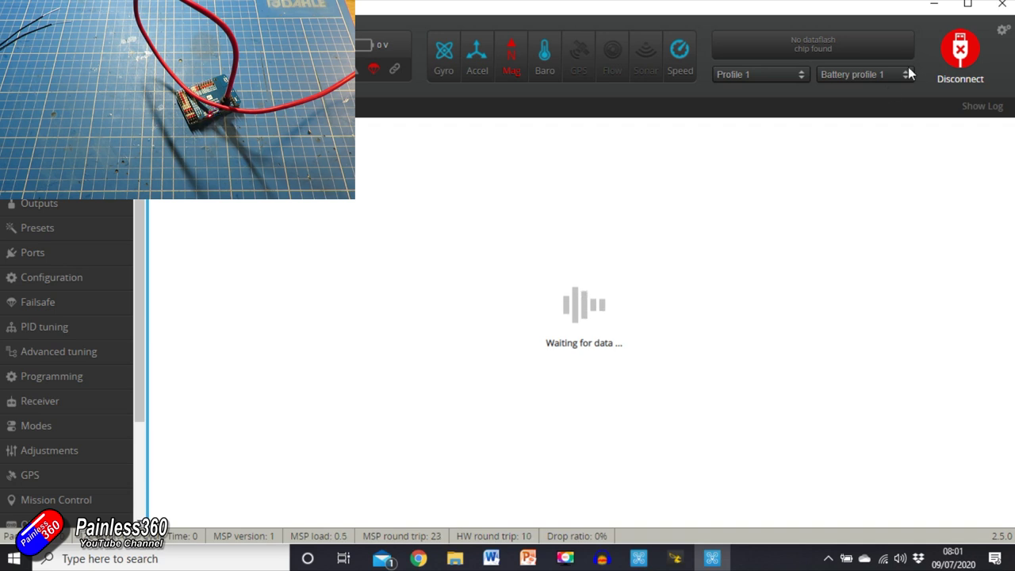
left_click(959, 53)
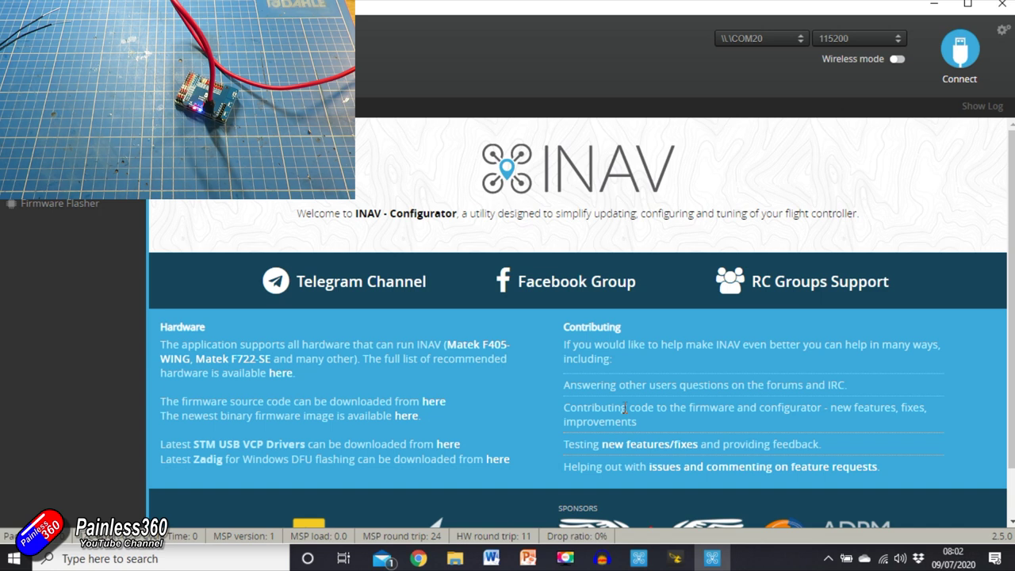
left_click(960, 49)
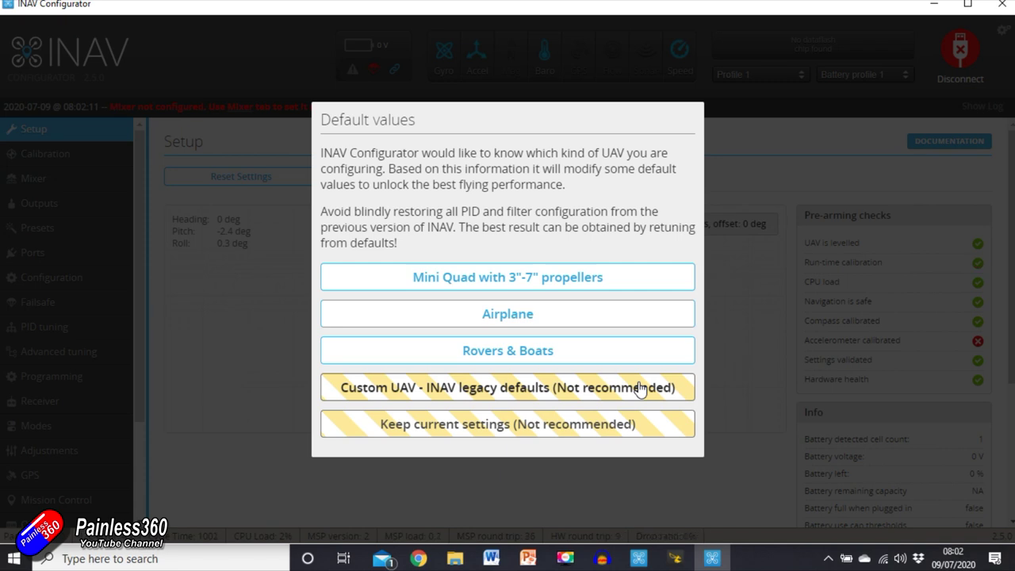
left_click(541, 320)
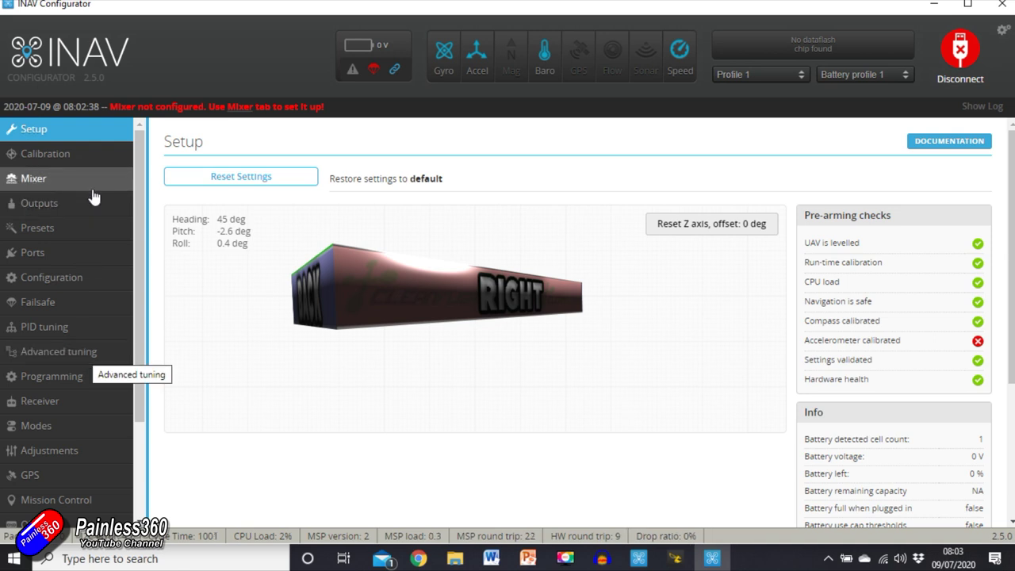
- Open the Calibration page and start the accelerometer calibration, acknowledging its positioning instructions
left_click(104, 151)
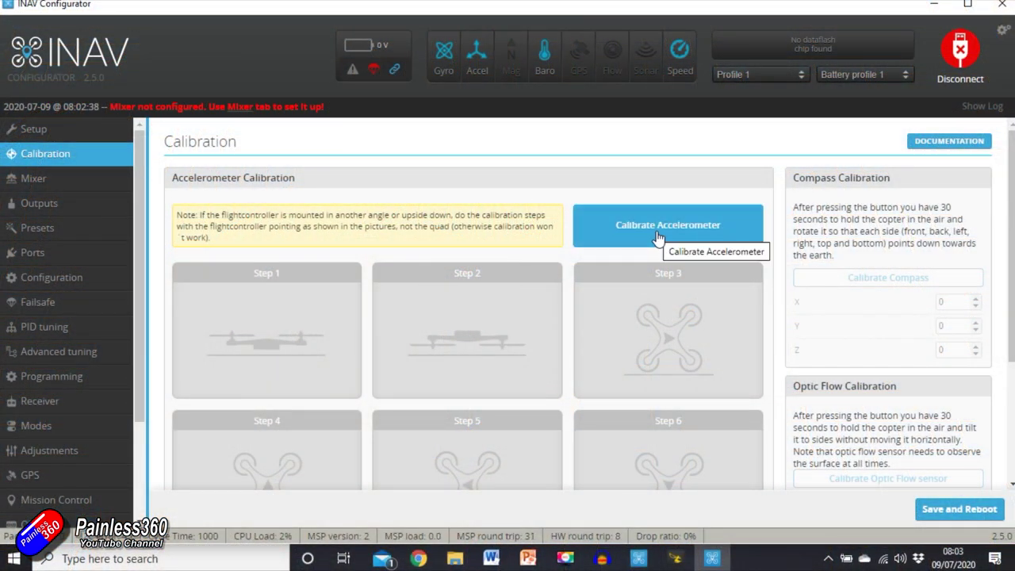
left_click(658, 234)
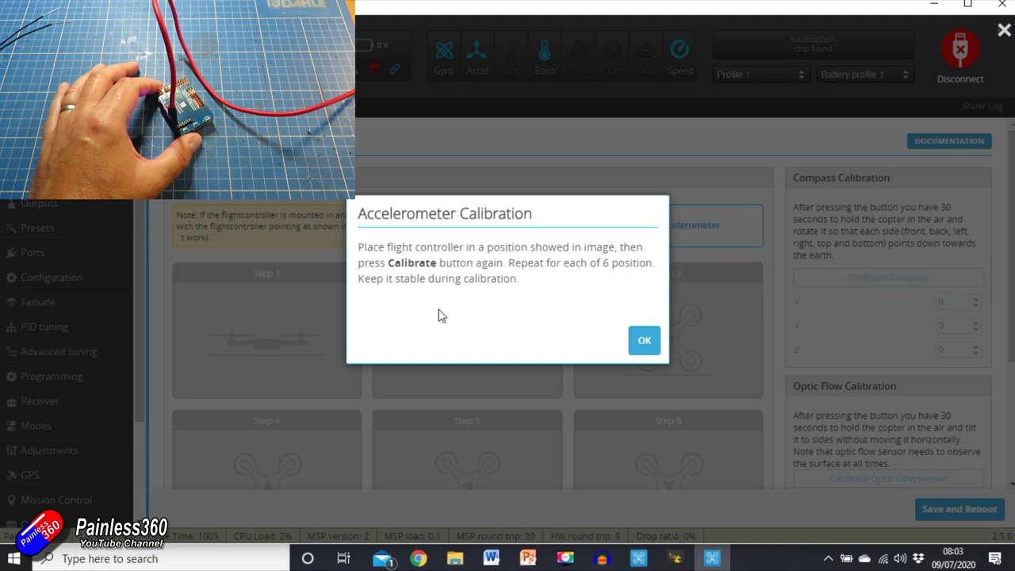
left_click(643, 342)
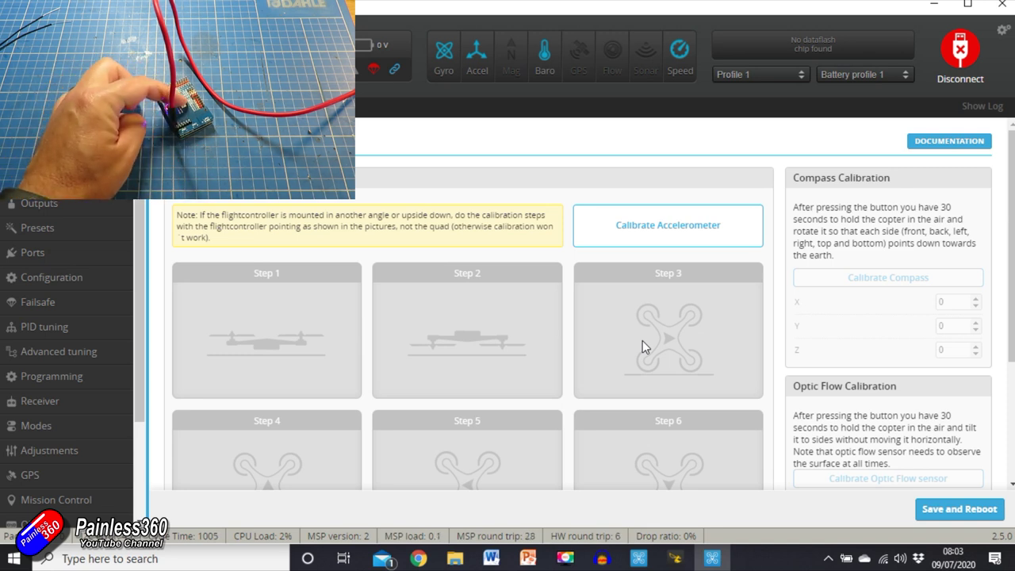
- Try to calibrate the accelerometer with the board held in positions 1, 3, 4, 5 and 6
left_click(652, 235)
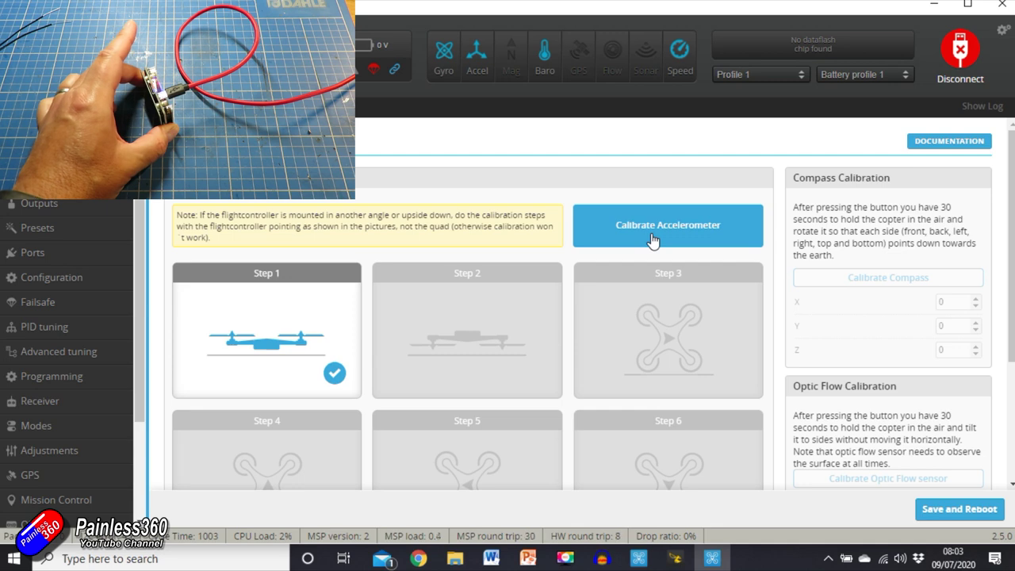
left_click(651, 236)
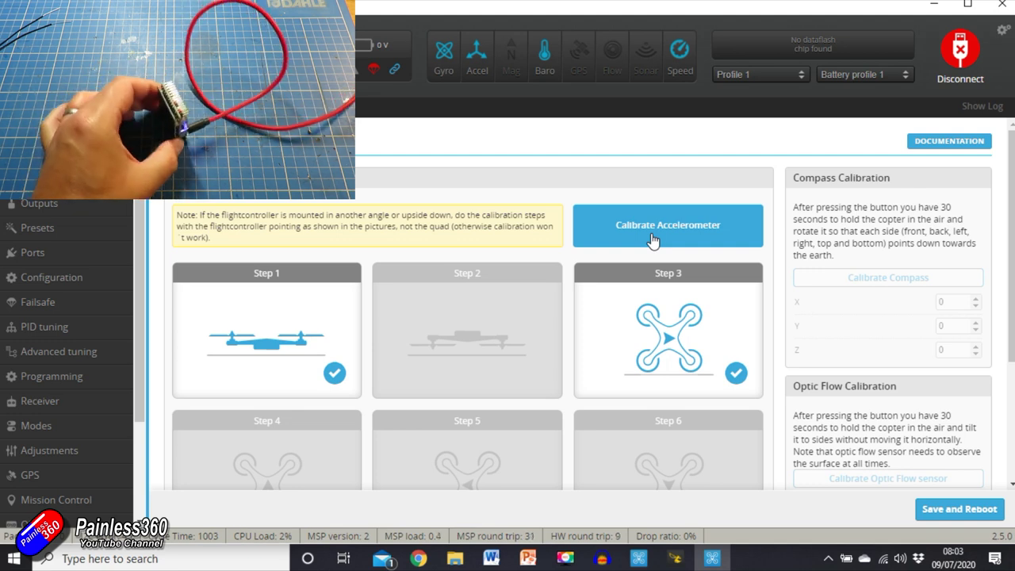
left_click(651, 238)
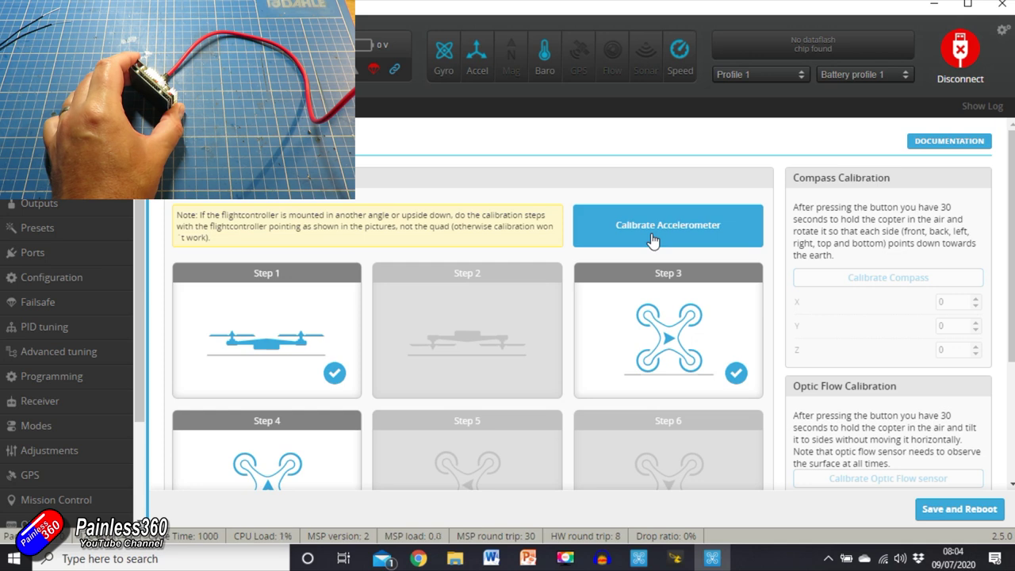
left_click(652, 240)
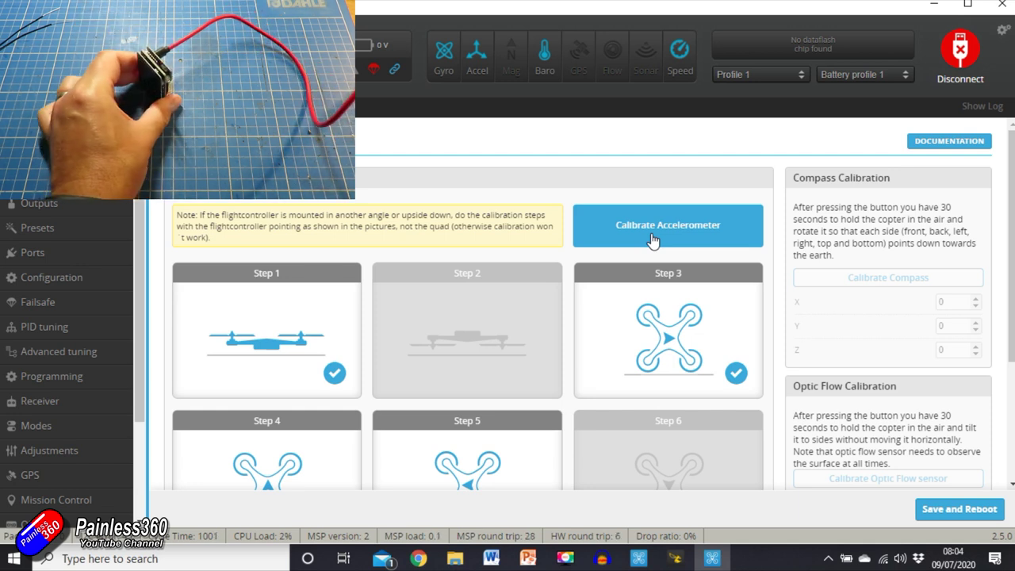
left_click(652, 239)
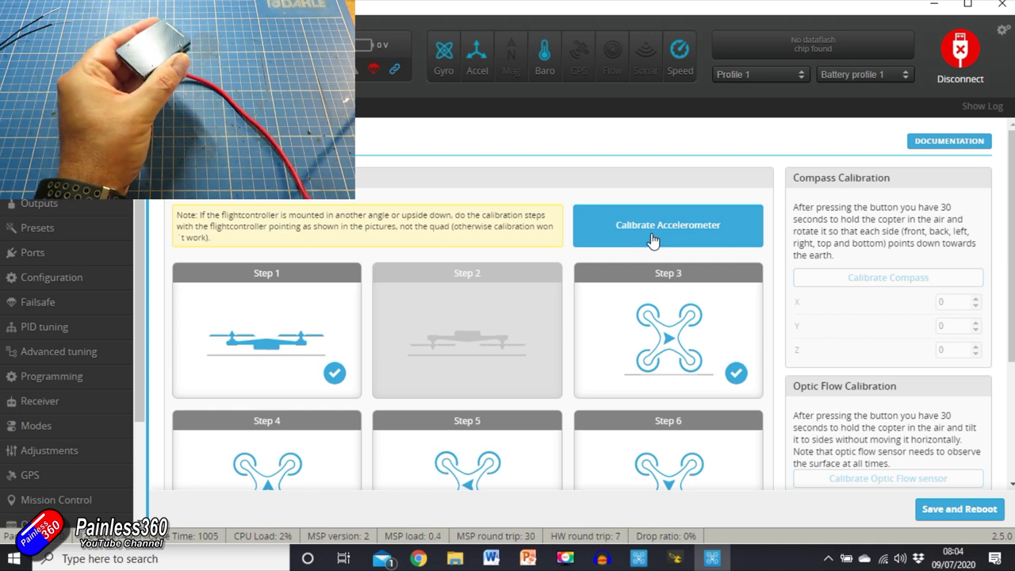
- Calibrate the accelerometer in all six positions, starting with the inverted position 2, and close the completion notice
left_click(651, 240)
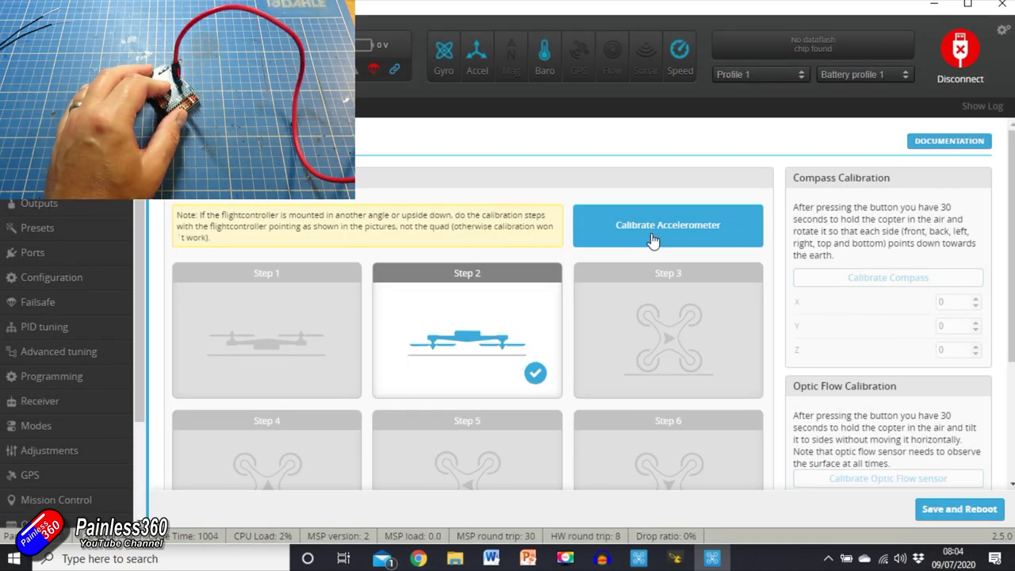
left_click(651, 238)
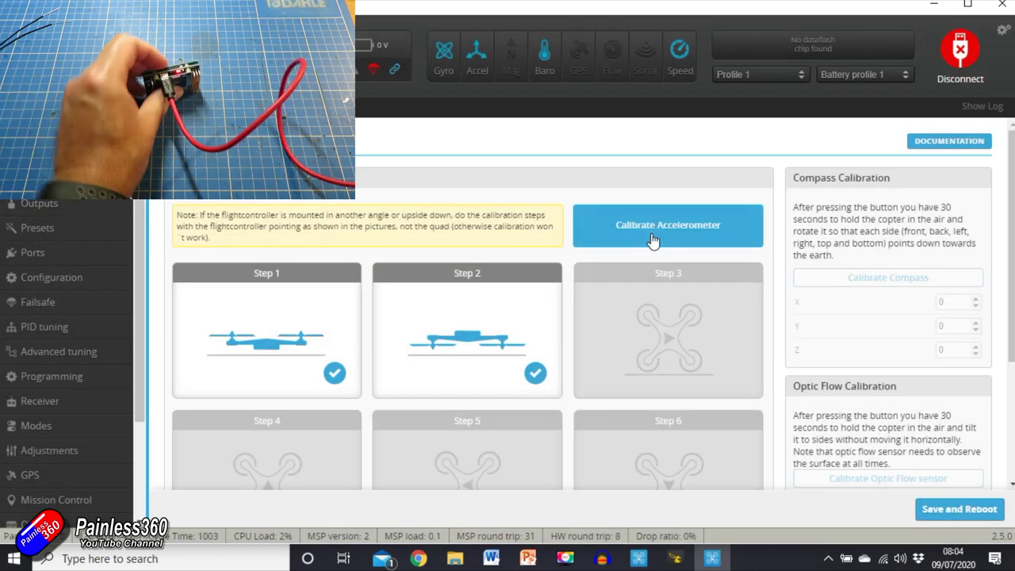
left_click(652, 238)
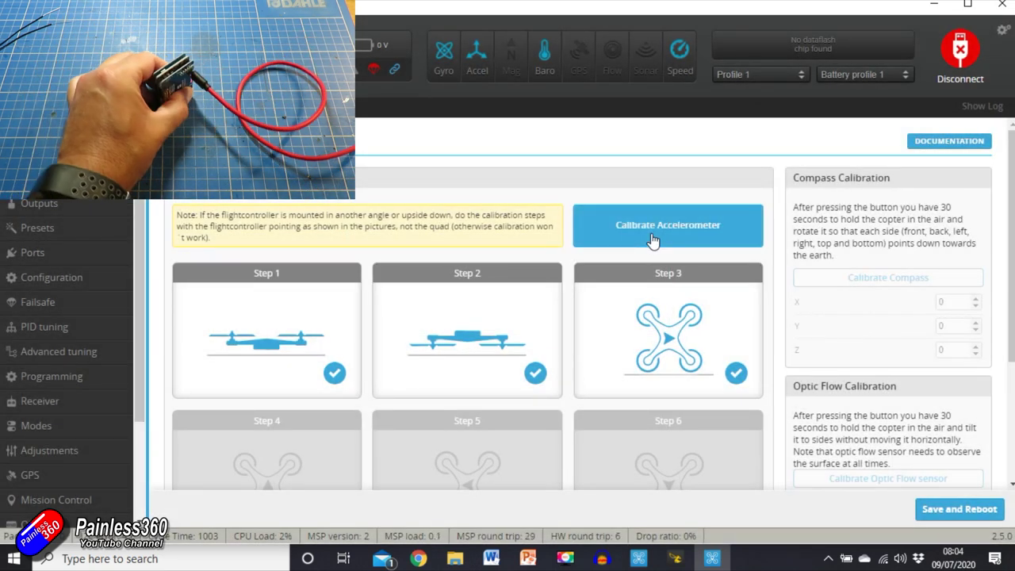
left_click(652, 238)
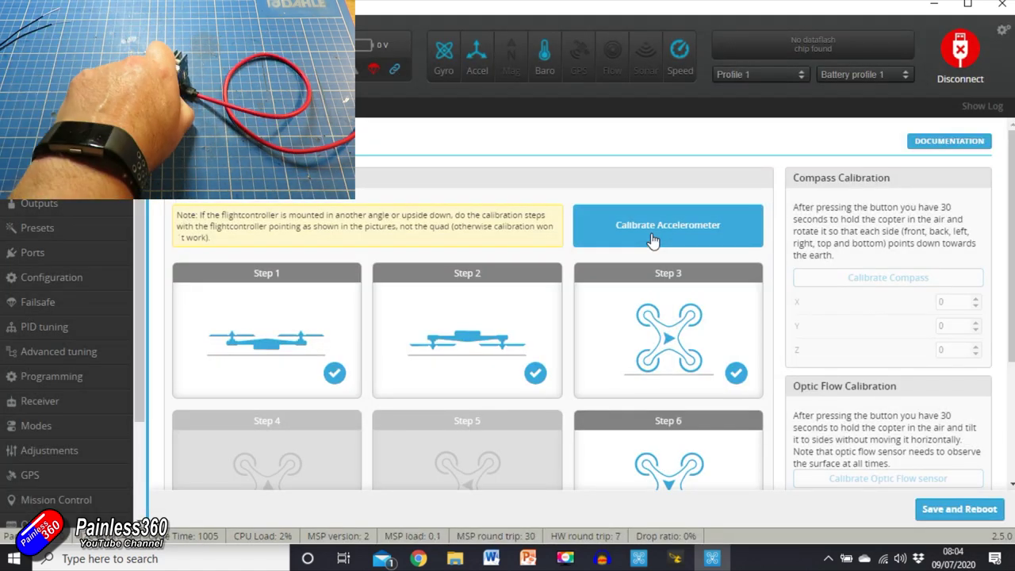
left_click(651, 238)
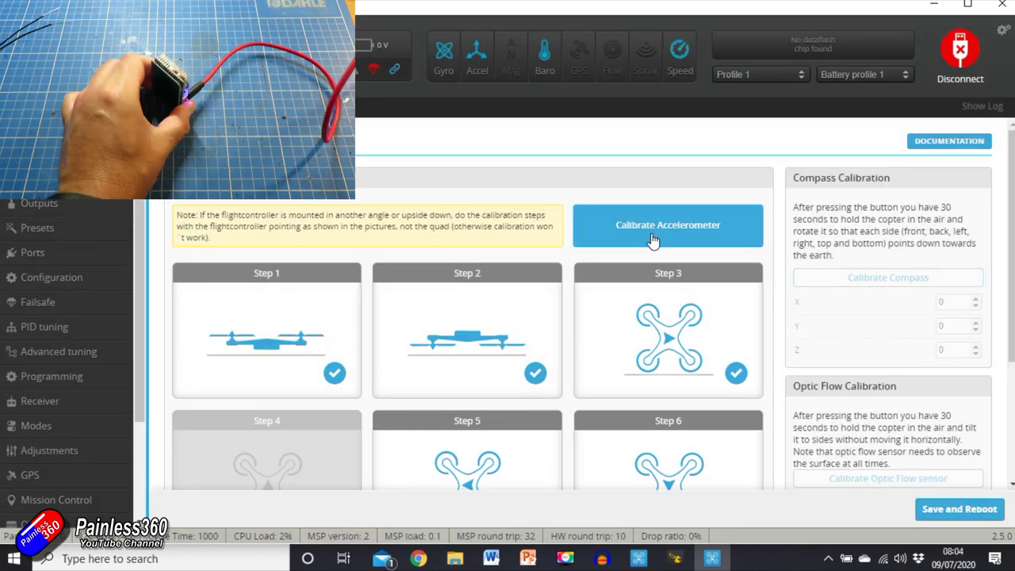
left_click(652, 240)
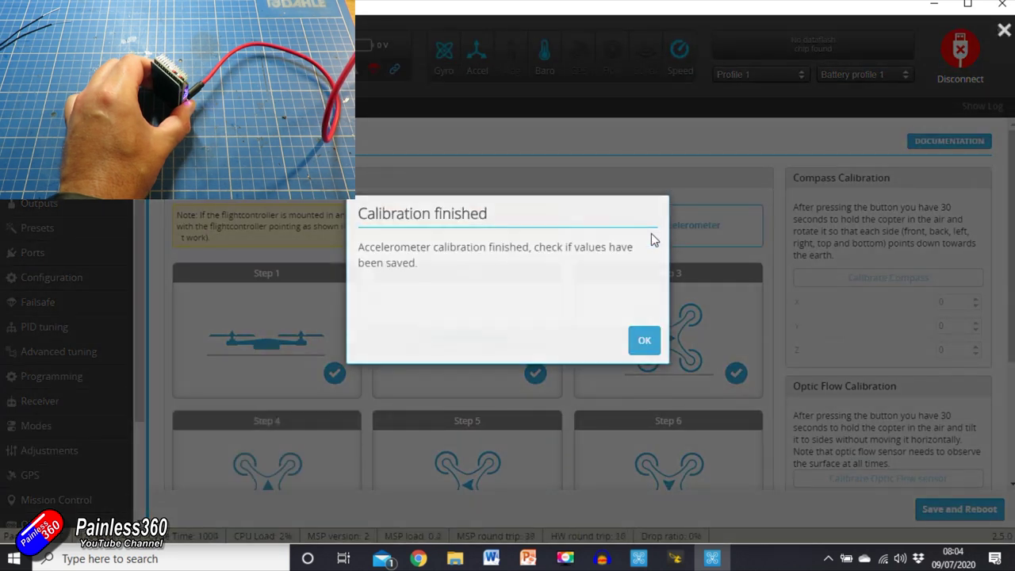
left_click(645, 342)
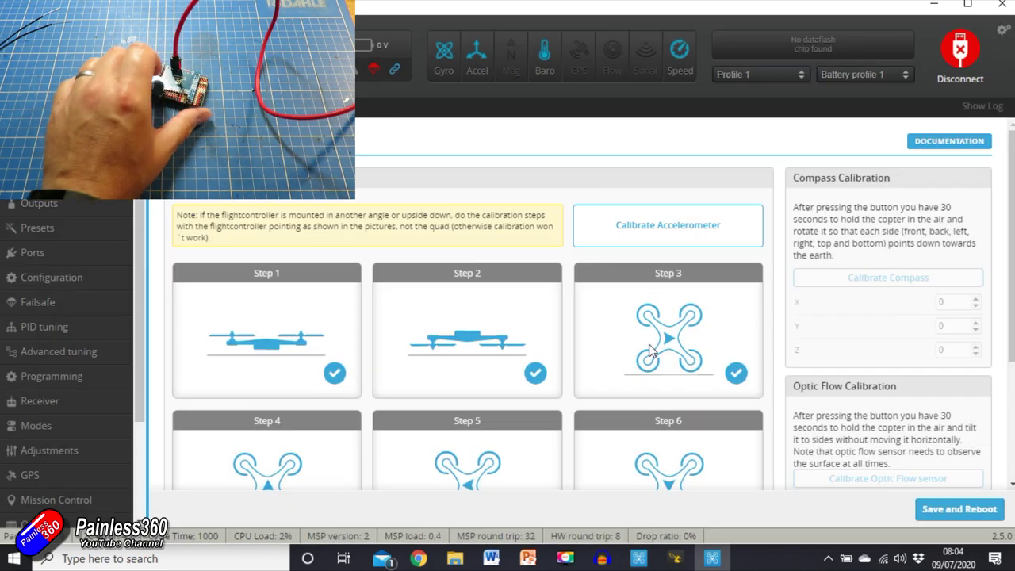
- Save the accelerometer calibration, reboot the board and check the Setup page's pre-arming checks
left_click(950, 510)
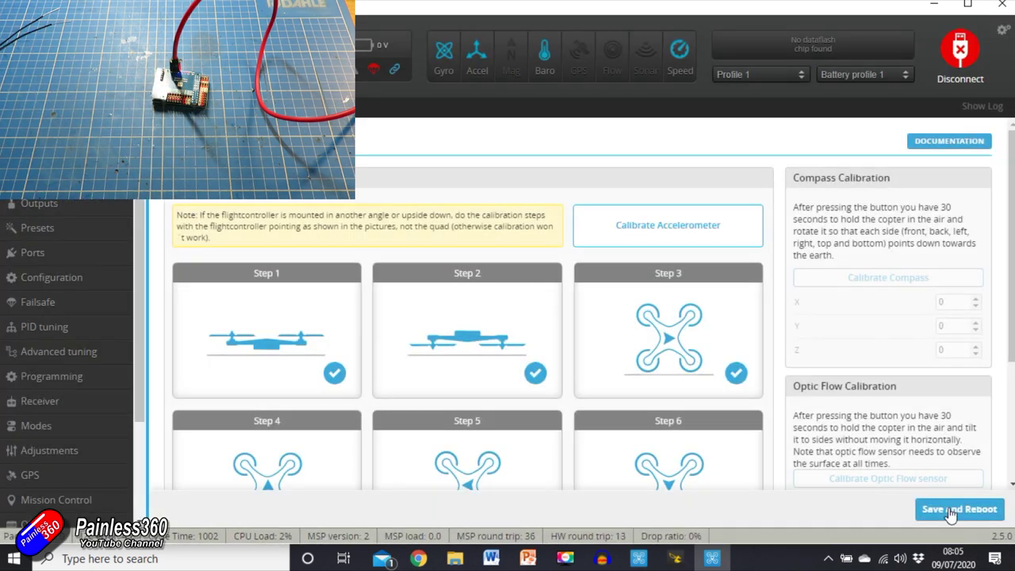
left_click(951, 514)
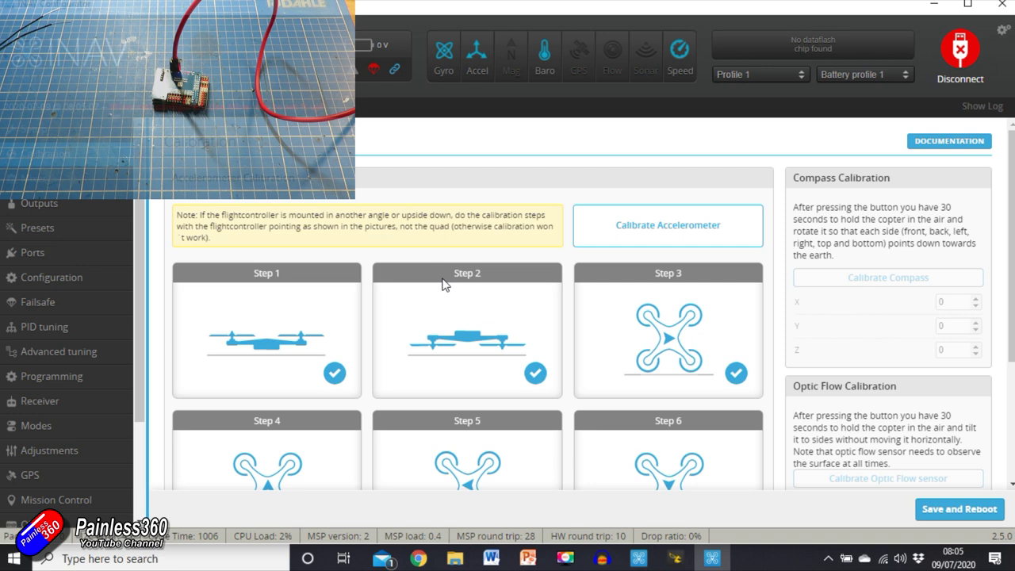
left_click(92, 134)
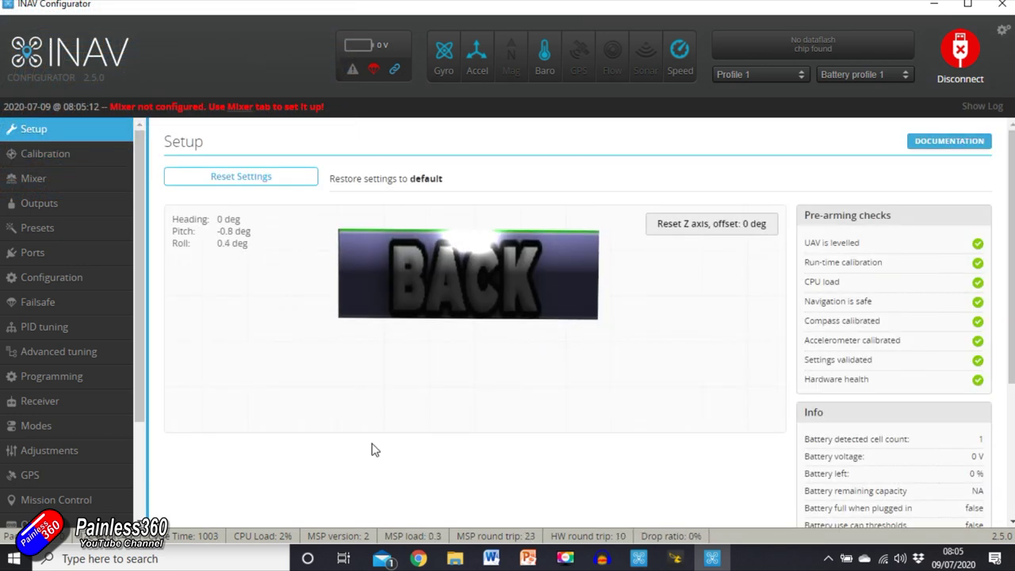
- Load and apply the Flying Wing mixer preset for the Airplane platform, save and reboot, and review the motor and servo mixer rules
left_click(70, 179)
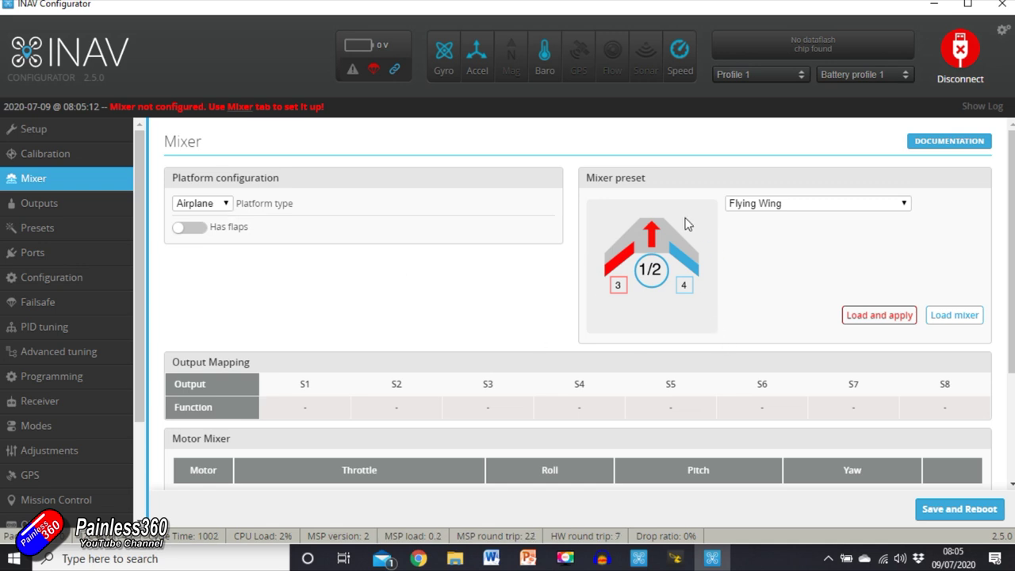
left_click(226, 205)
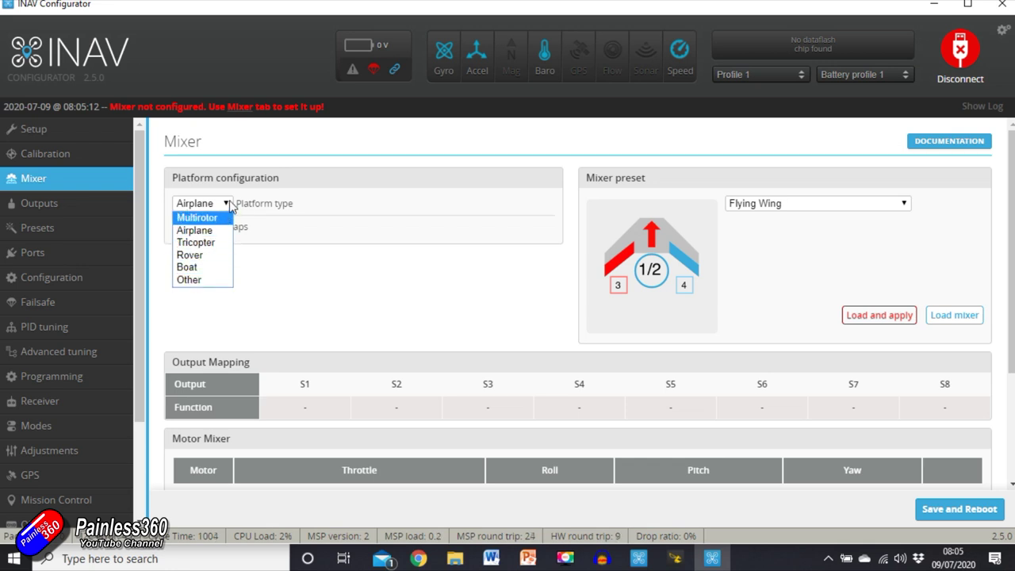
left_click(368, 230)
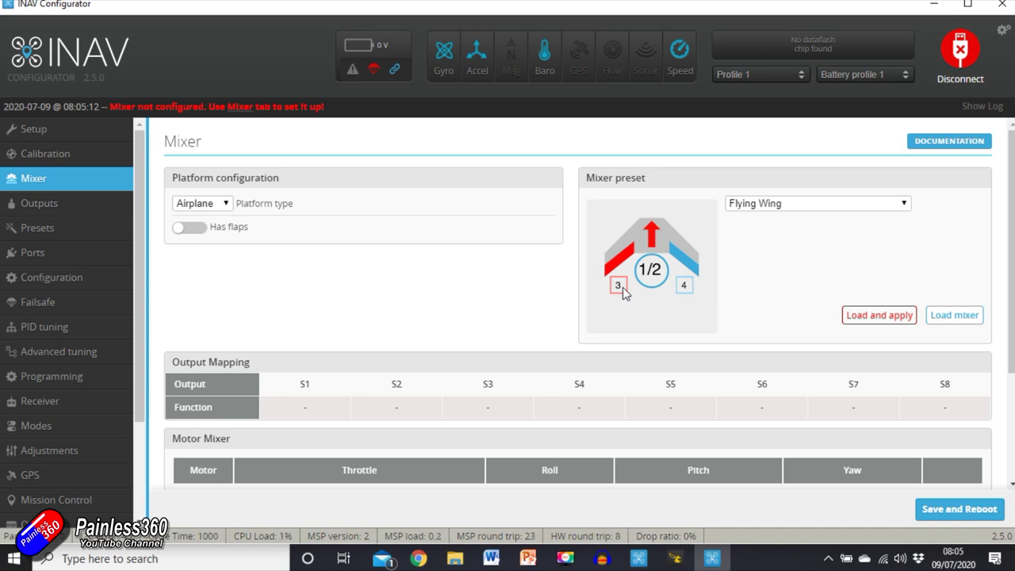
left_click(881, 316)
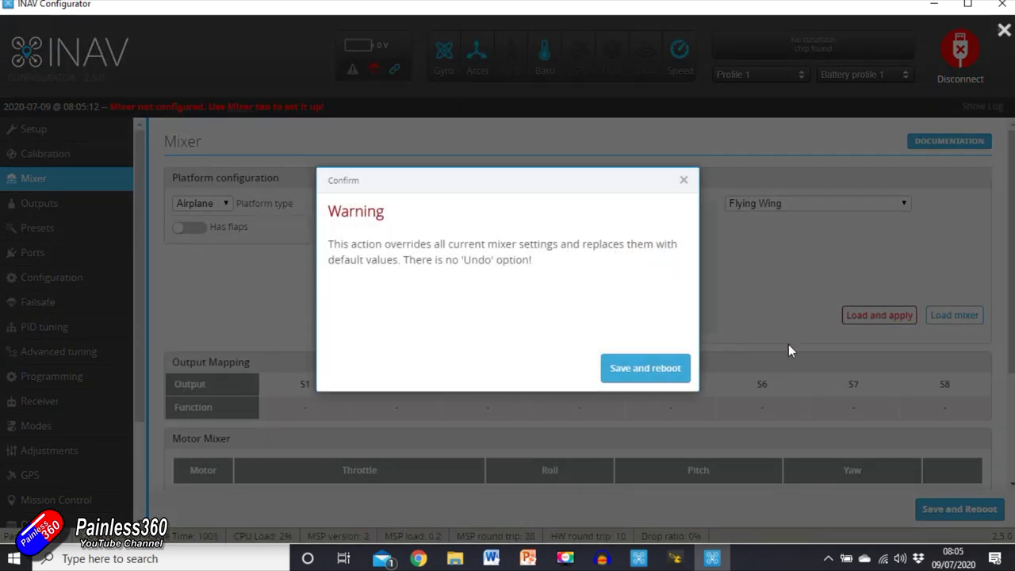
left_click(651, 370)
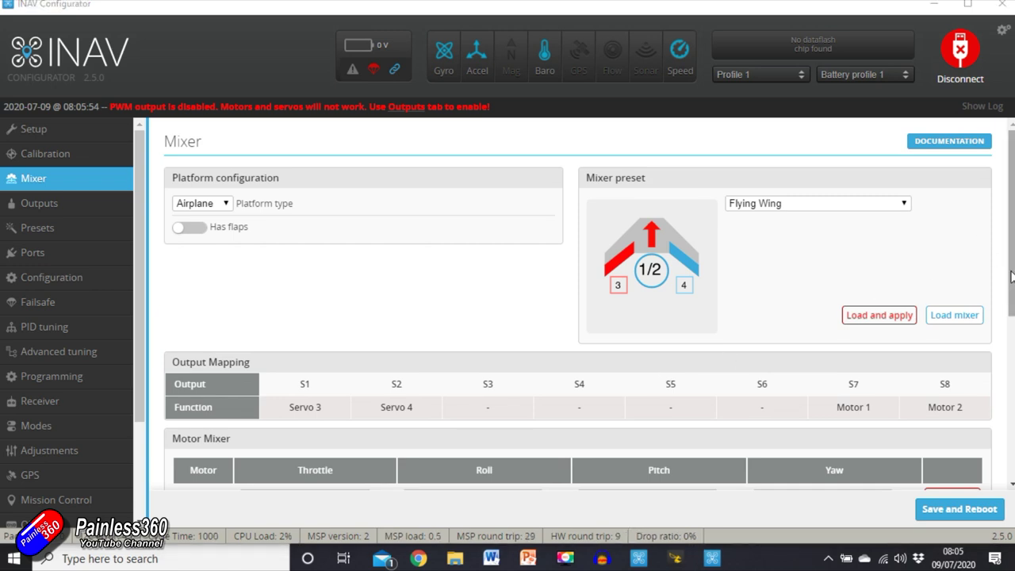
scroll(1012, 276, "down", 2)
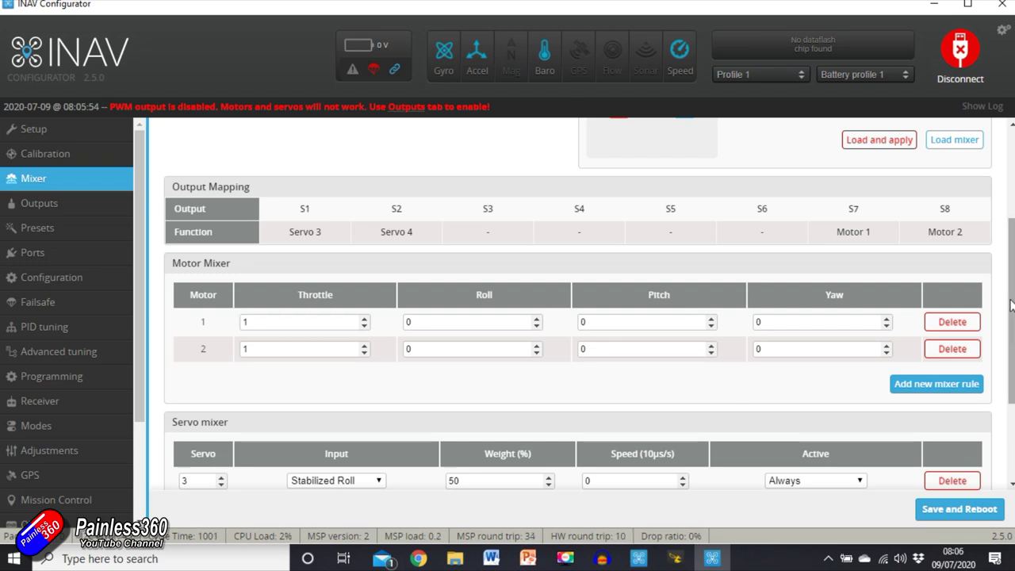
scroll(1010, 302, "down", 1)
scroll(1010, 302, "down", 1)
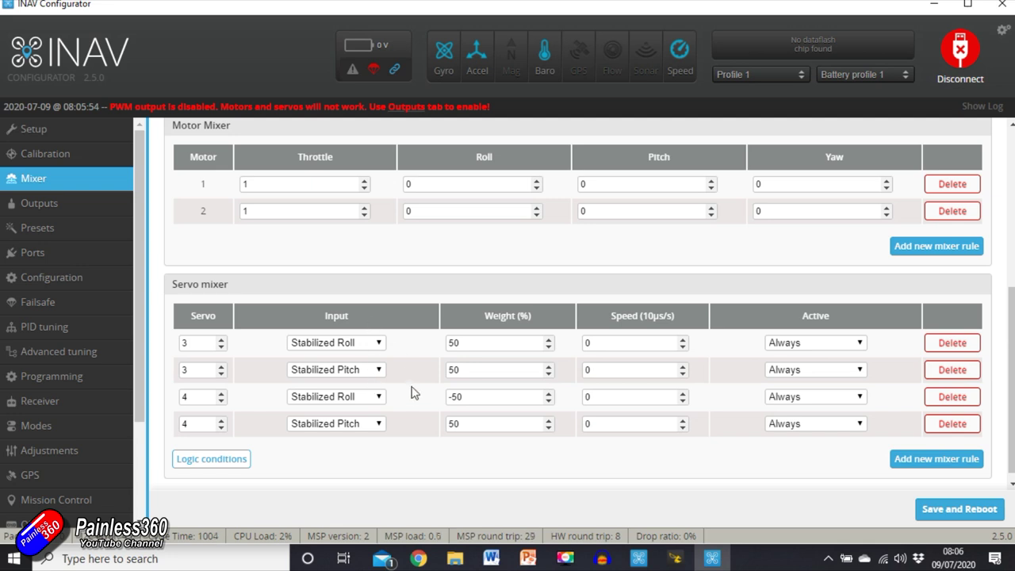
- Review the output mapping and Outputs settings, and apply the Ritewing Mini Drak preset with save and reboot
left_click_drag(1011, 341, 1010, 184)
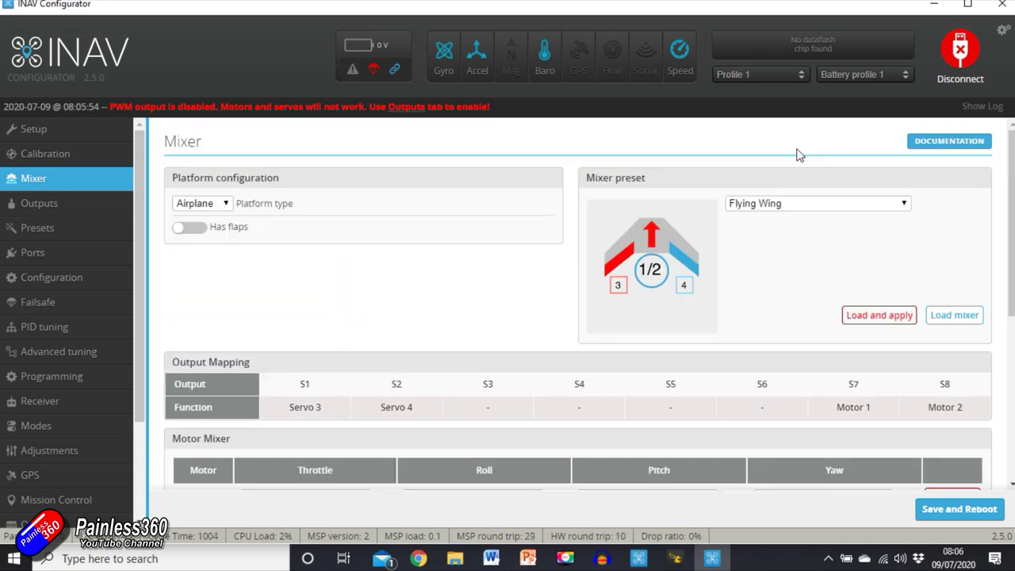
left_click(66, 203)
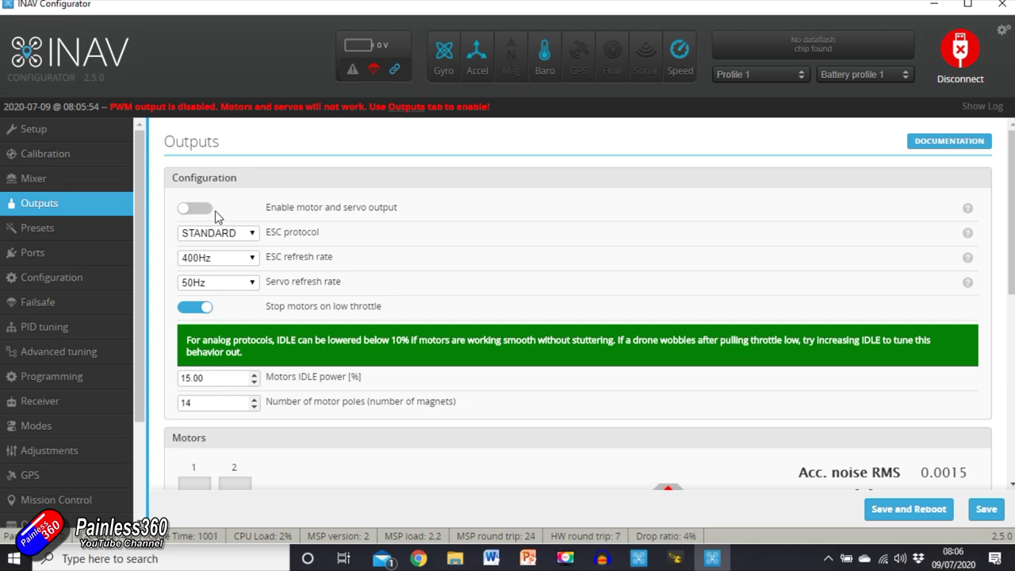
left_click(75, 230)
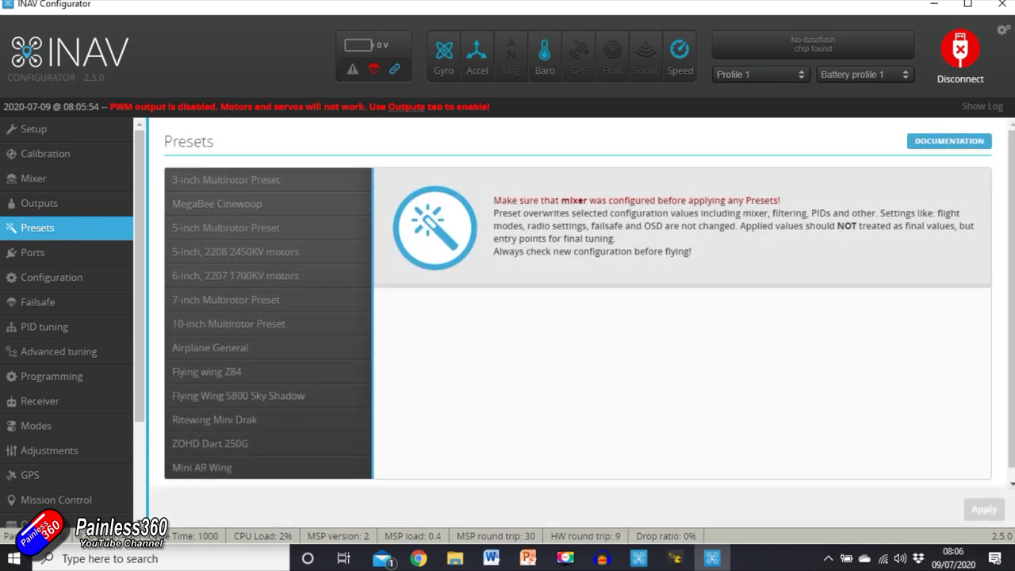
scroll(1013, 320, "down", 1)
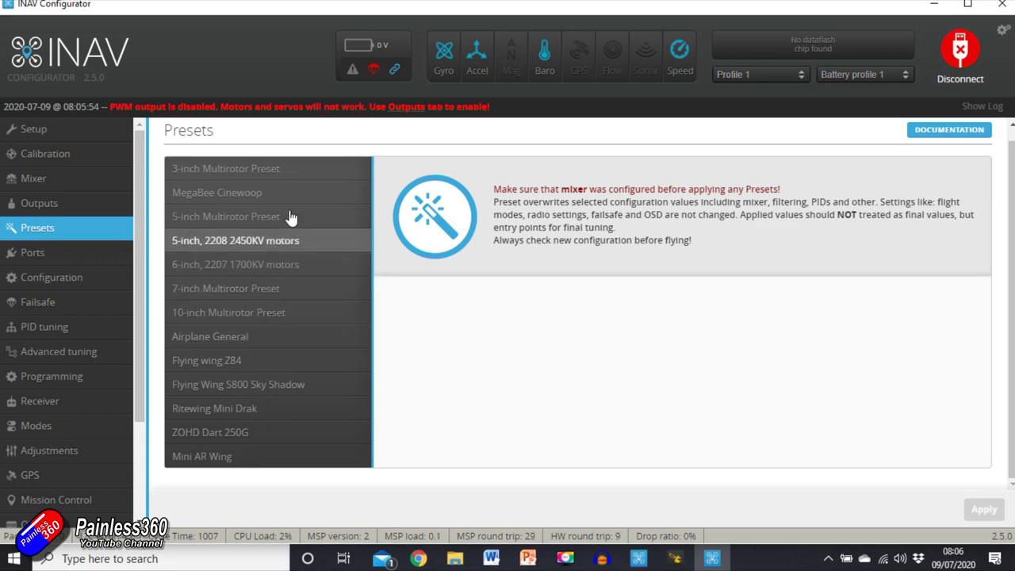
left_click(272, 418)
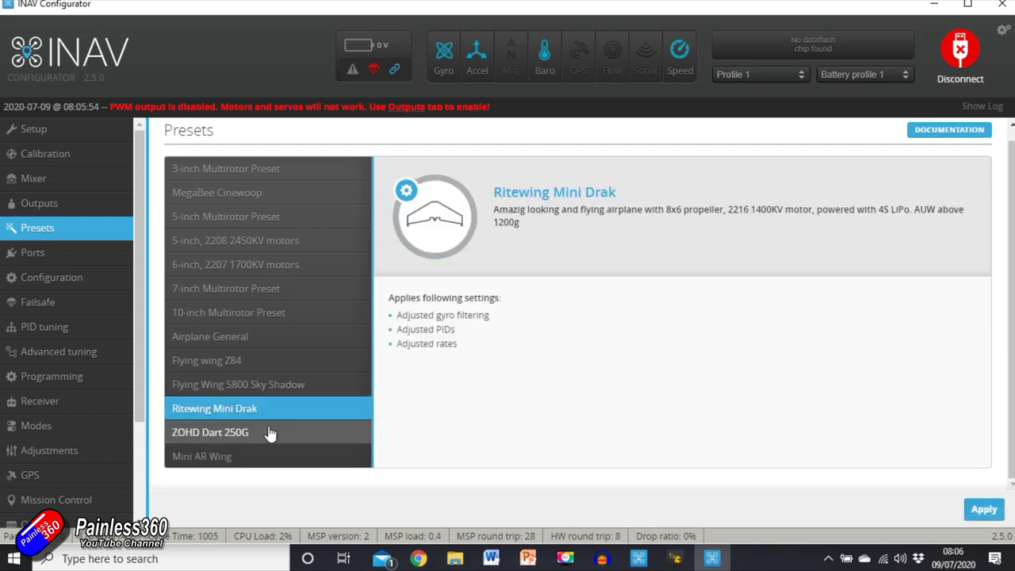
left_click(982, 509)
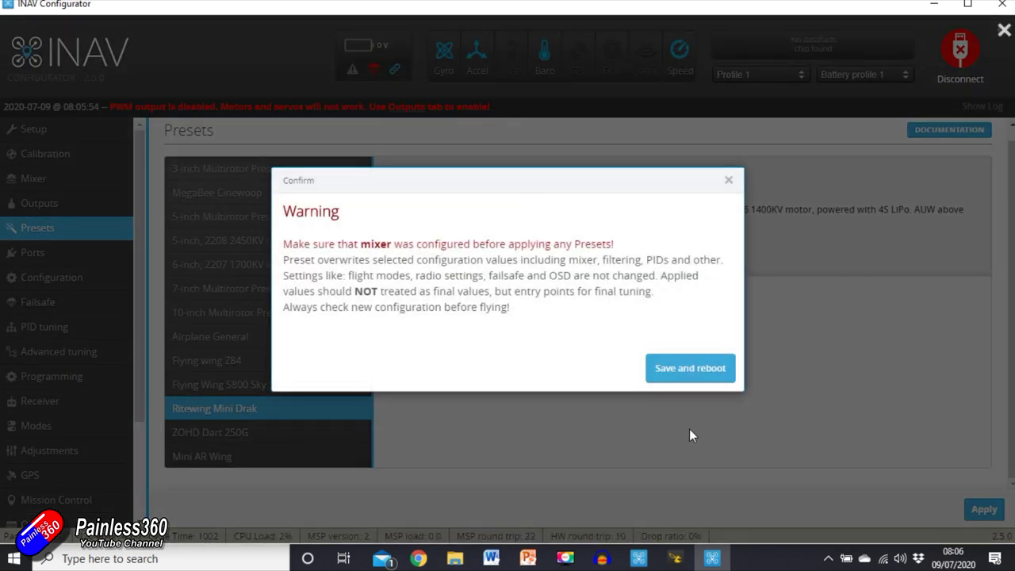
left_click_drag(690, 430, 690, 370)
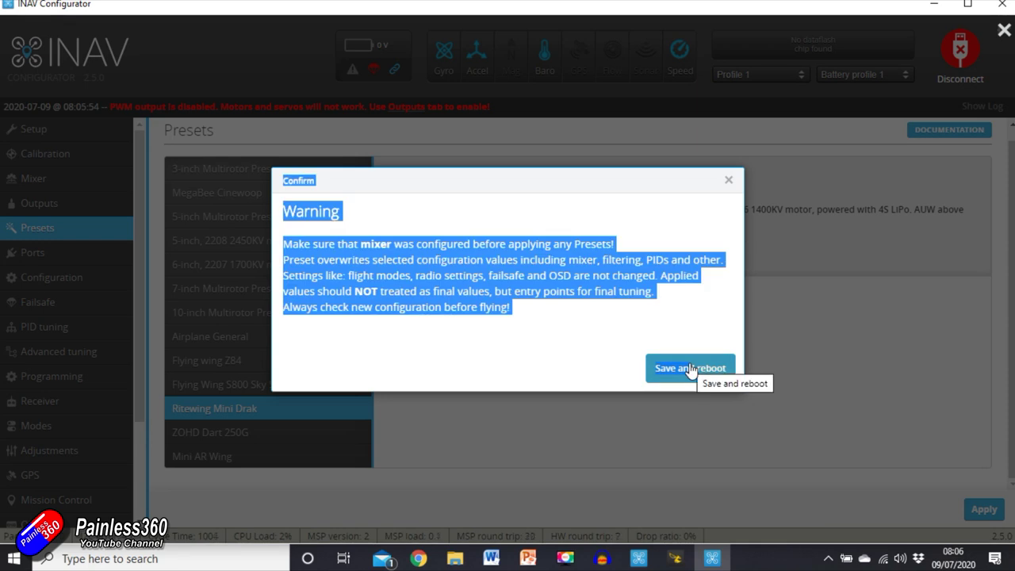
left_click(839, 347)
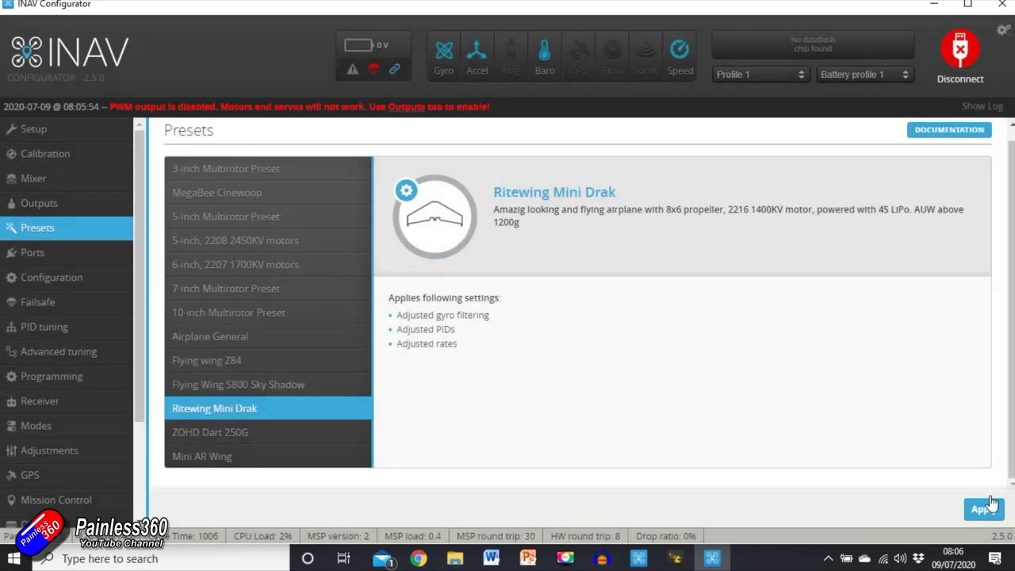
left_click(985, 509)
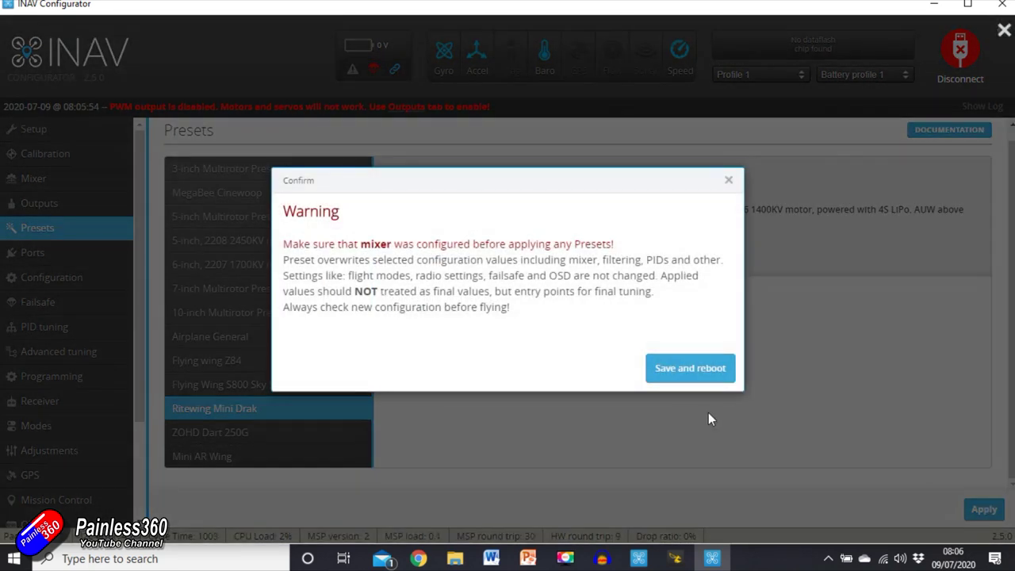
left_click(701, 364)
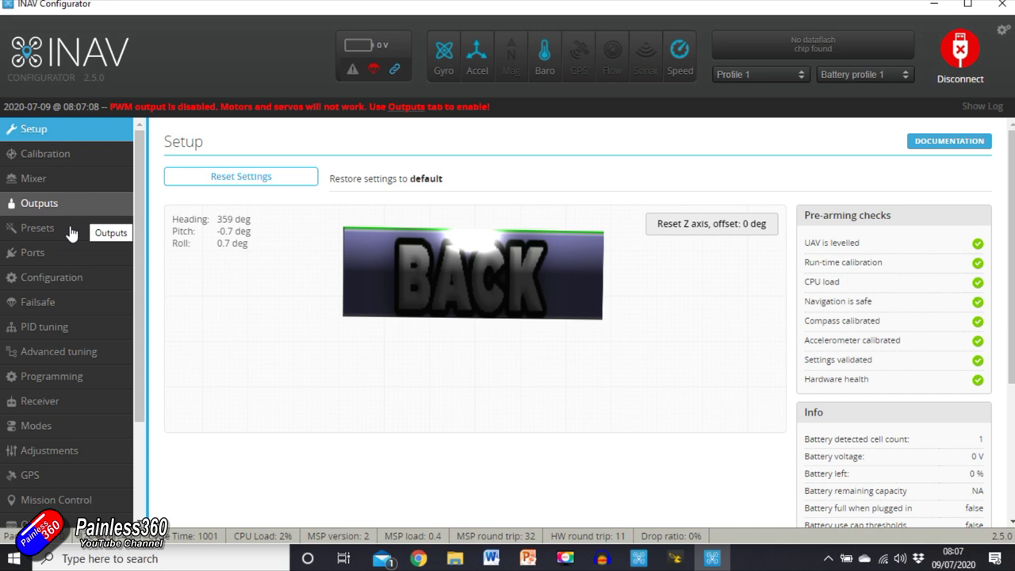
- Open the Ports settings and check the UART assignments against the Matek F722-WING wiring diagram in the browser
left_click(60, 252)
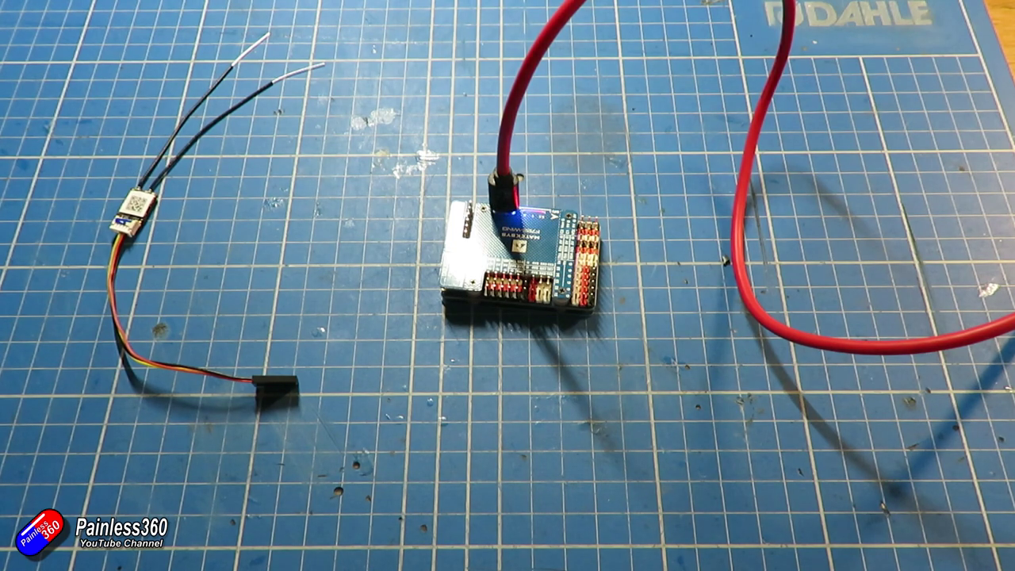
left_click(564, 293)
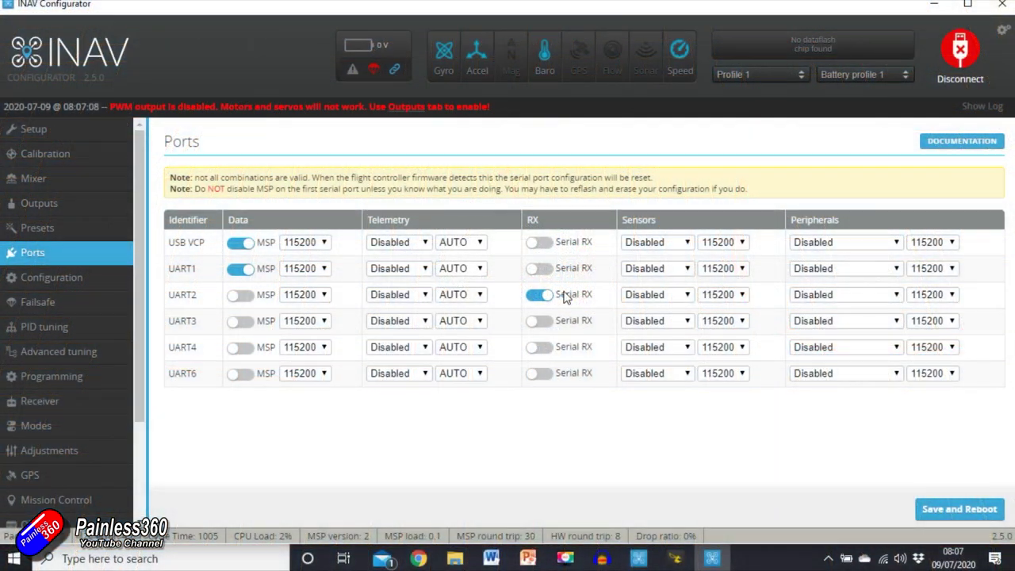
left_click(418, 558)
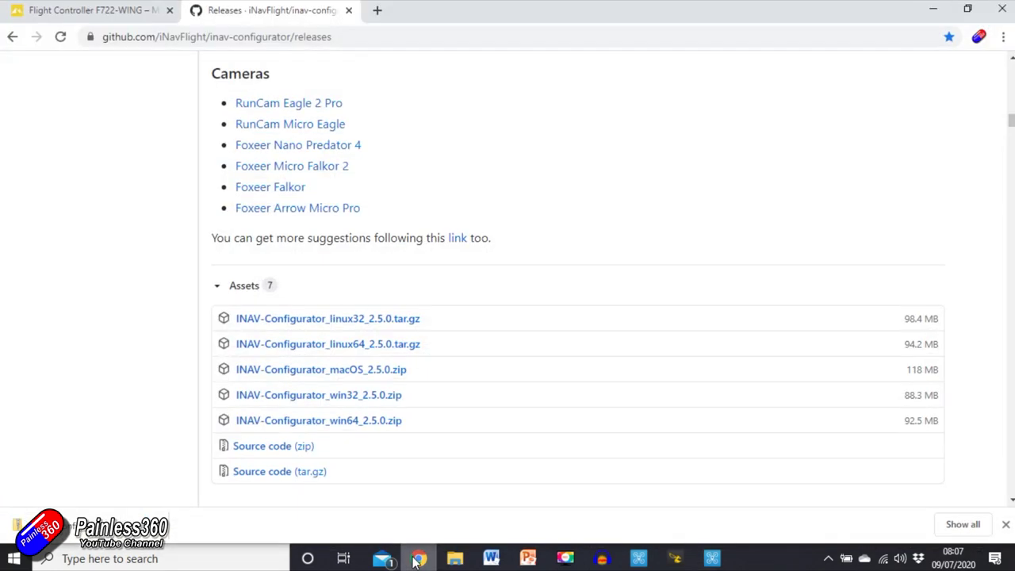
left_click(125, 9)
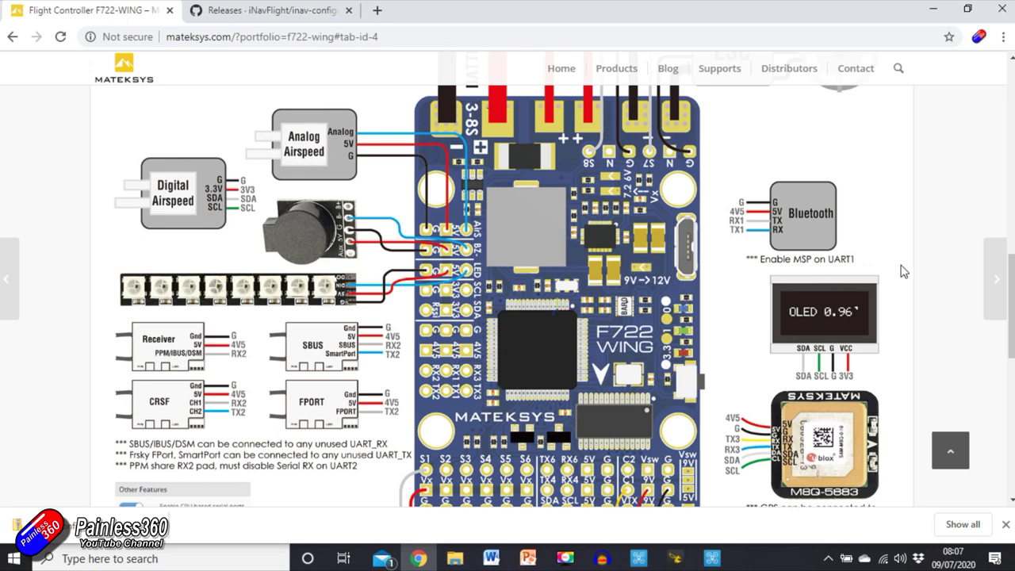
left_click_drag(1005, 321, 1010, 240)
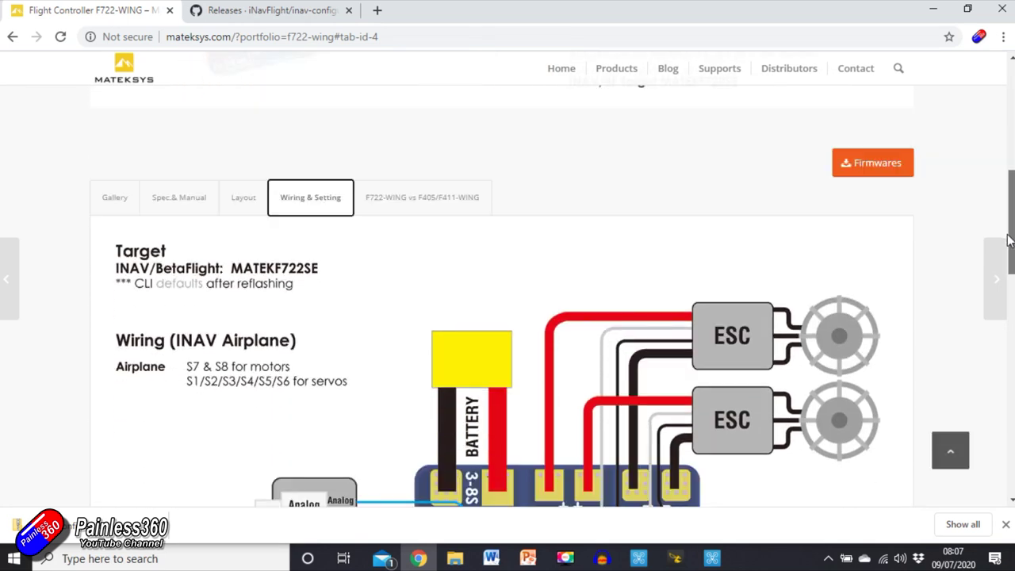
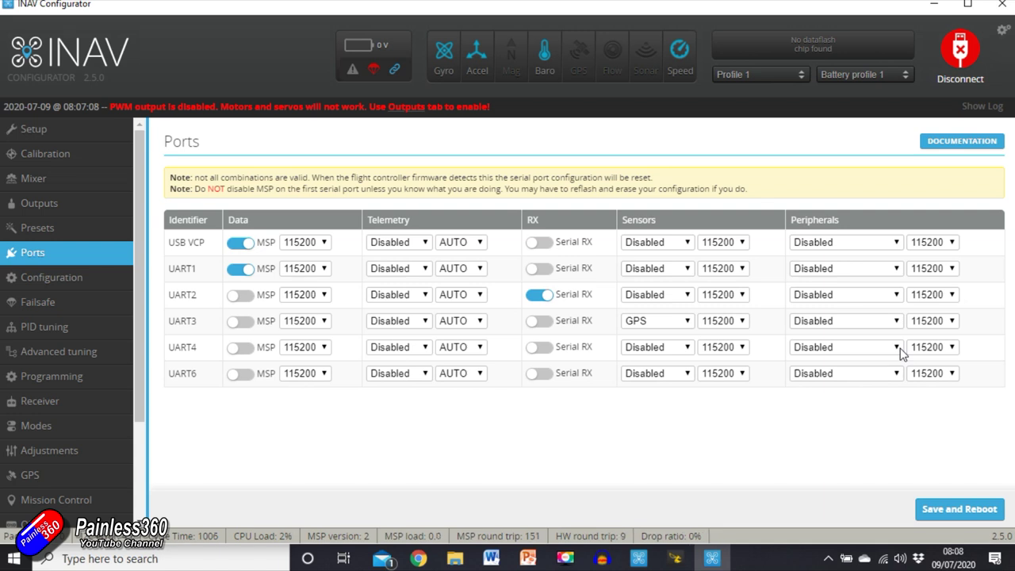
- Assign TBS SmartAudio to UART4 as peripheral and SmartPort telemetry to UART6, and save and reboot the port setup
left_click(900, 347)
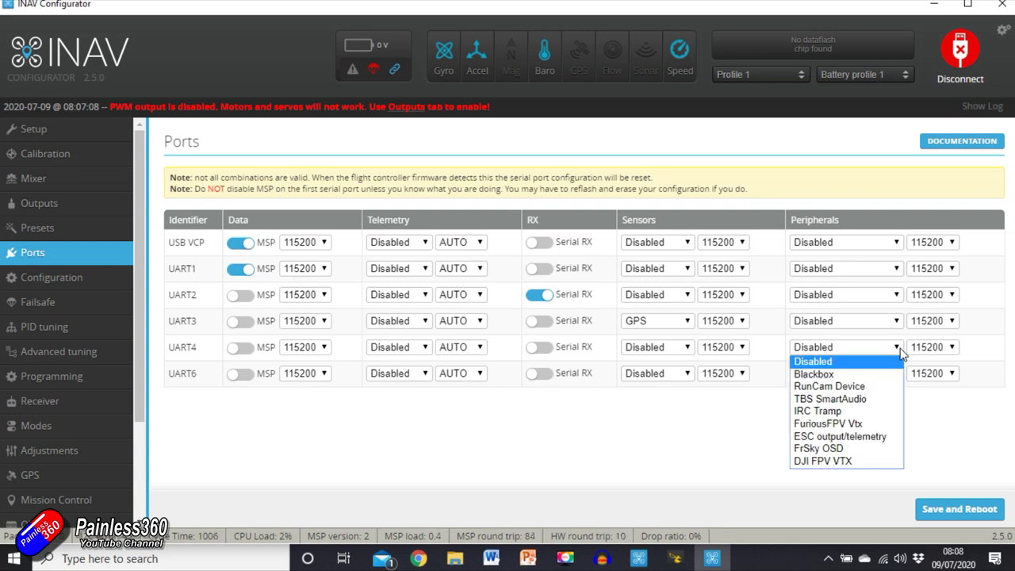
left_click(849, 399)
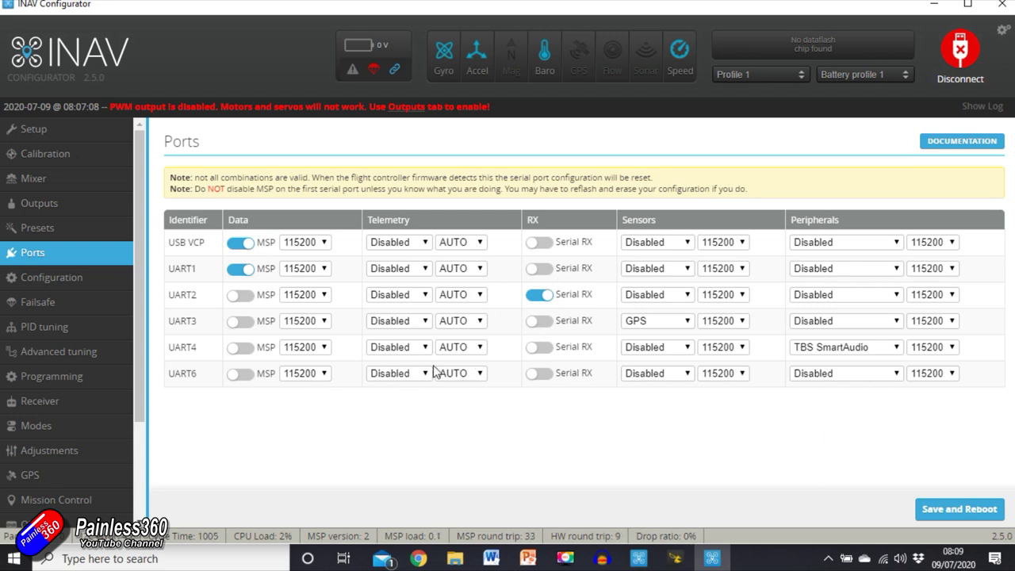
left_click(248, 383)
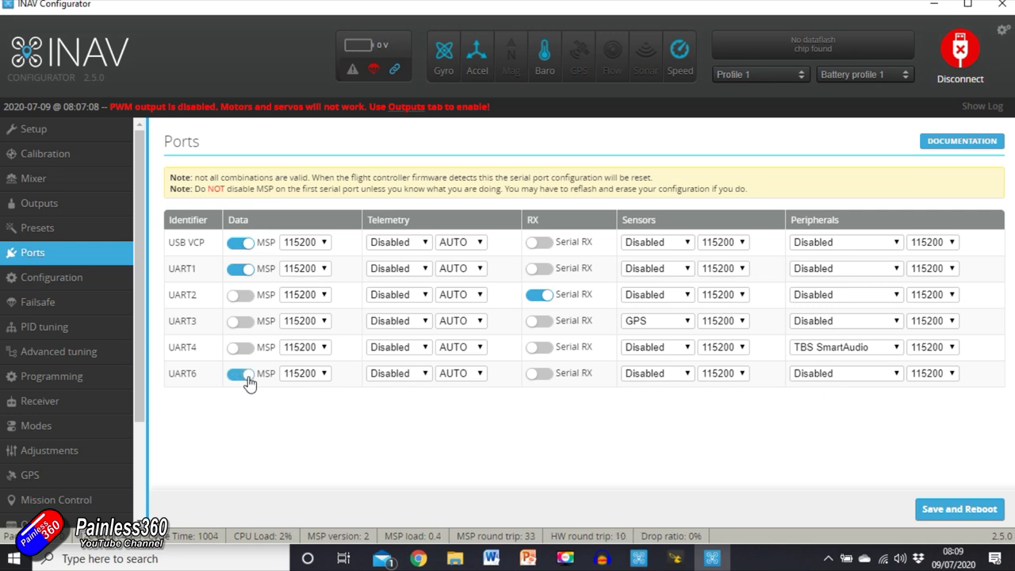
left_click(242, 377)
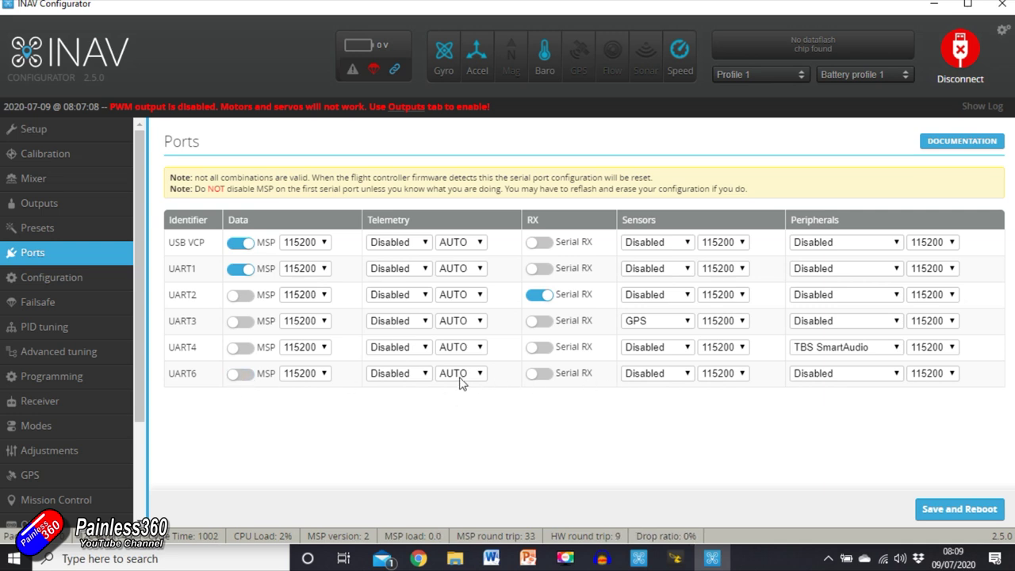
left_click(421, 374)
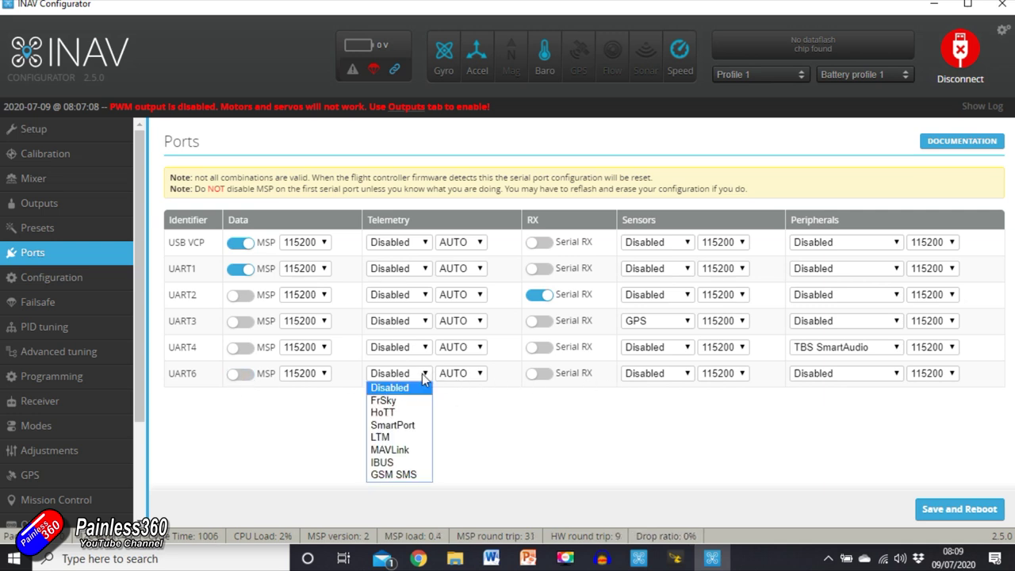
left_click(408, 426)
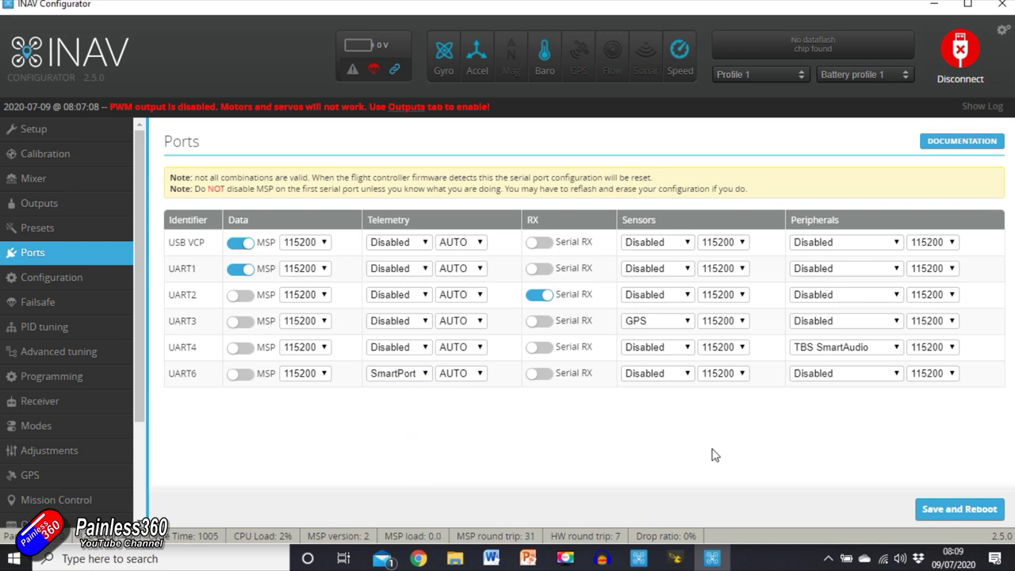
left_click(956, 509)
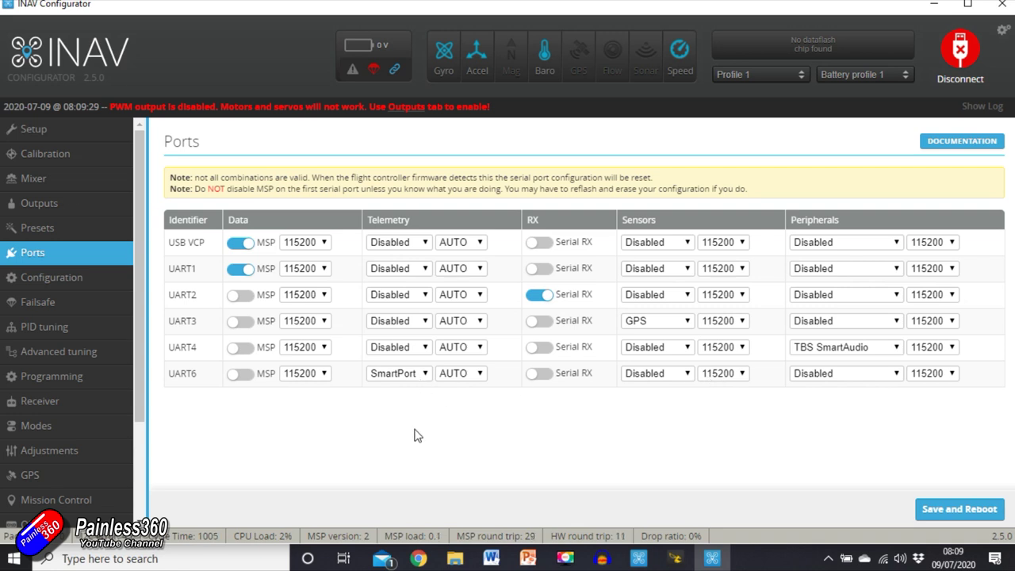
- In the Configuration settings, set the pitot tube sensor to NONE and enable GPS for navigation and telemetry
left_click(89, 283)
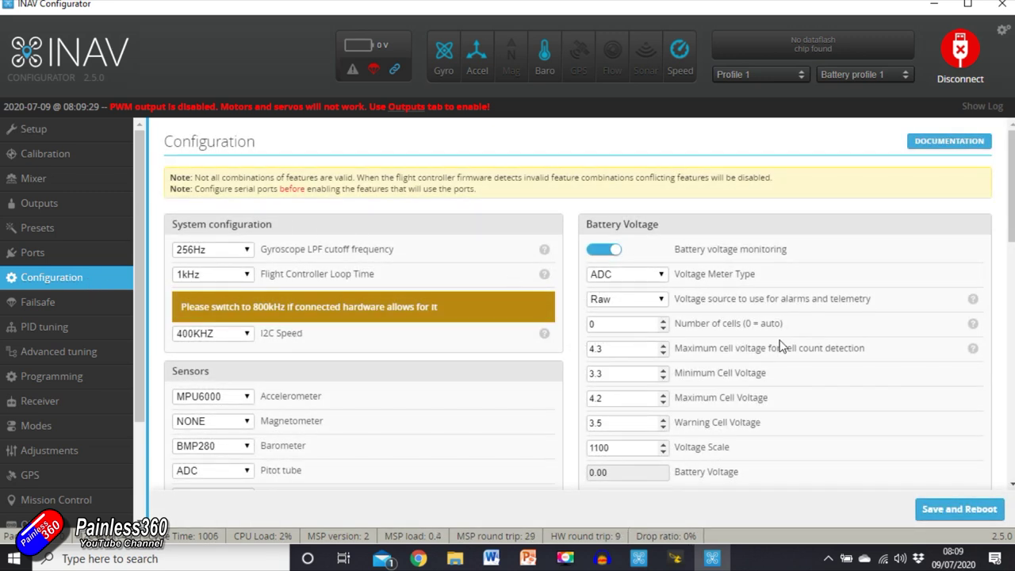
scroll(538, 167, "down", 2)
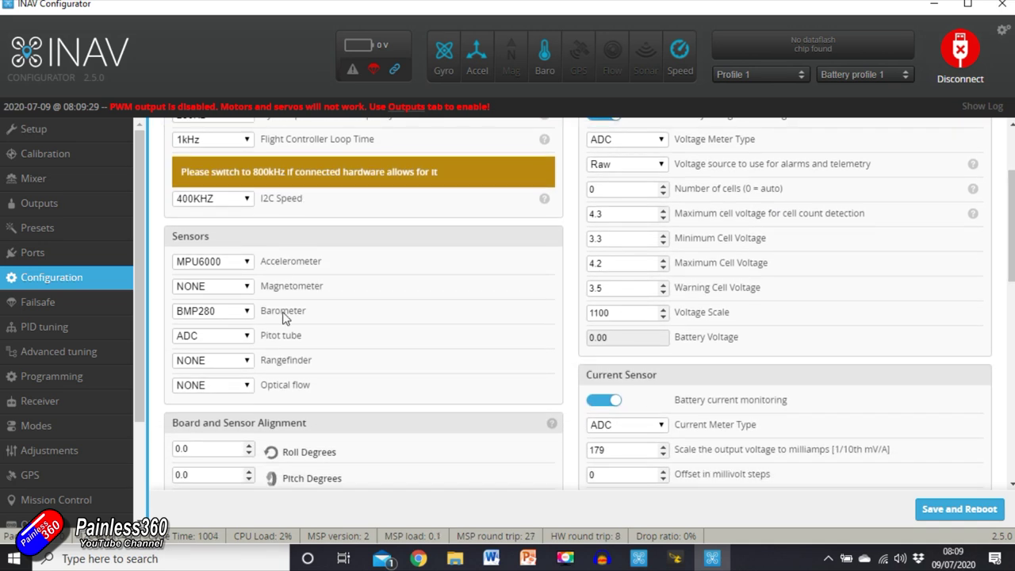
left_click(246, 341)
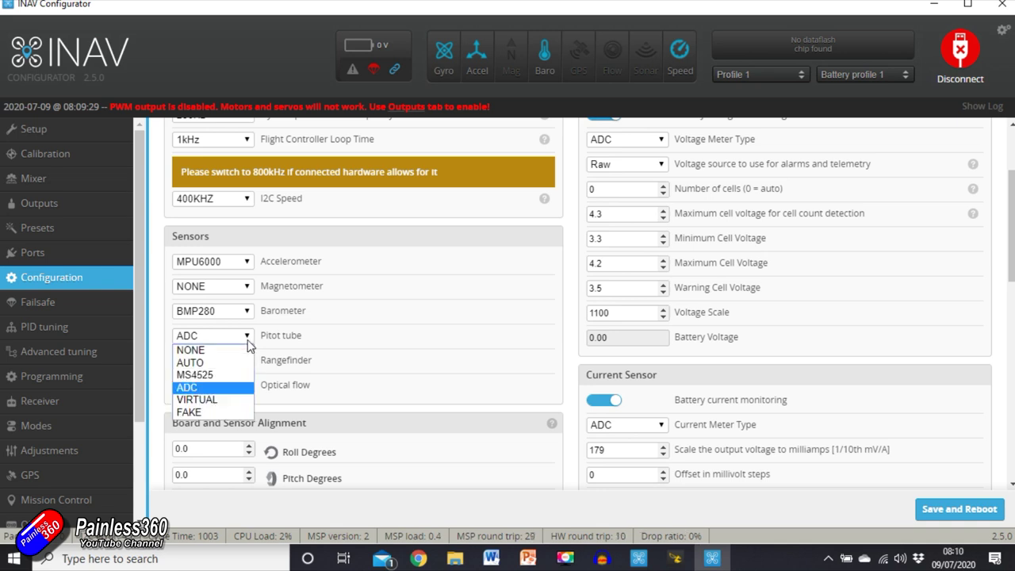
left_click(237, 349)
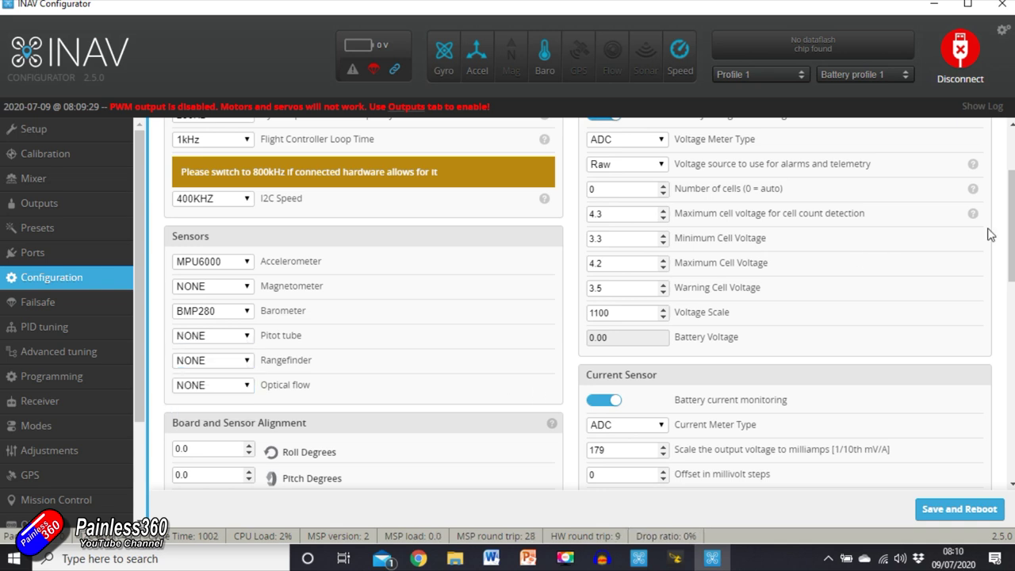
left_click_drag(1010, 230, 1010, 348)
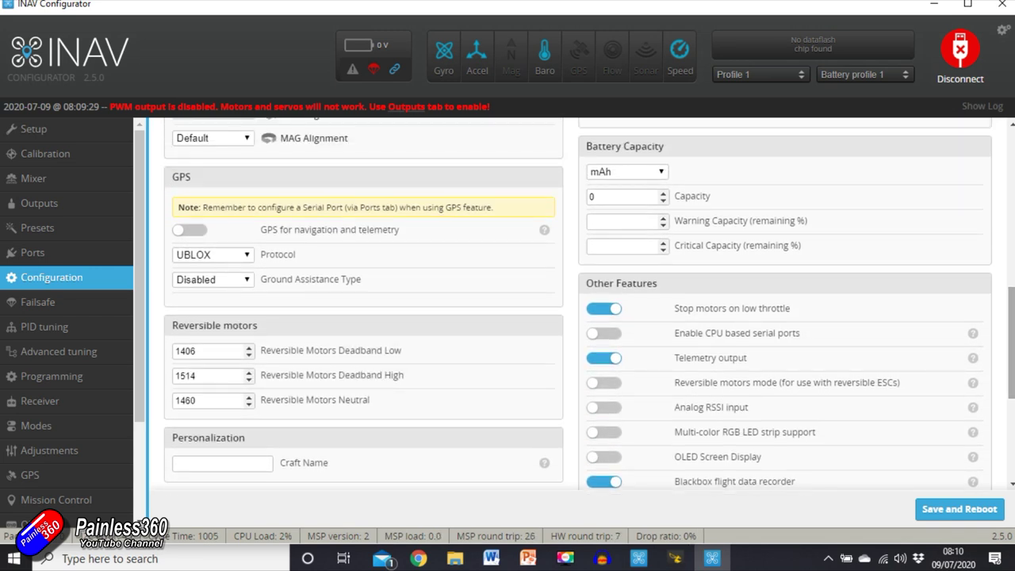
left_click(202, 231)
- Permanently enable Launch Mode for Fixed Wing, and save the configuration with a reboot
scroll(1011, 391, "down", 3)
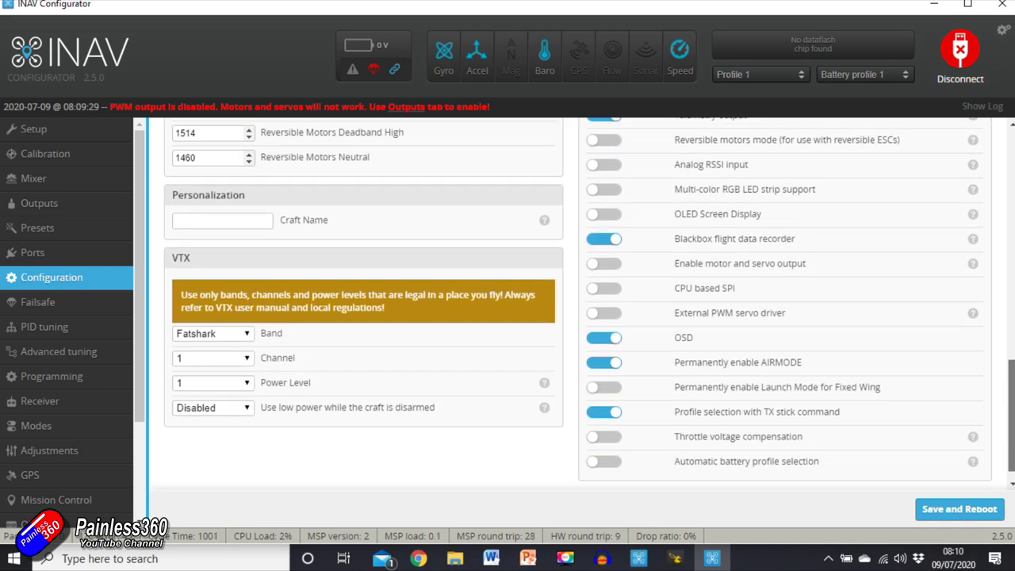
scroll(590, 304, "up", 1)
scroll(590, 304, "down", 1)
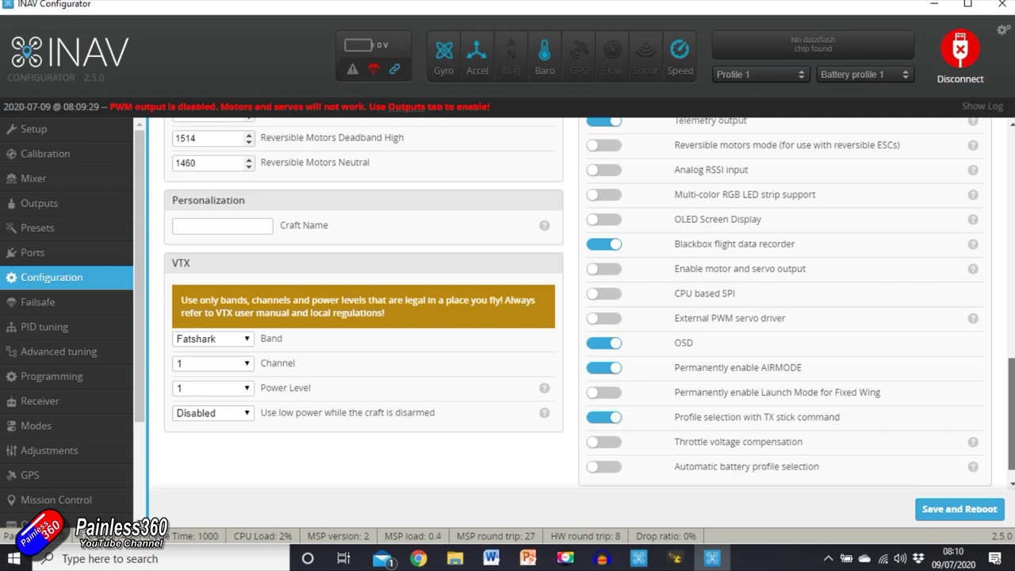
left_click(609, 393)
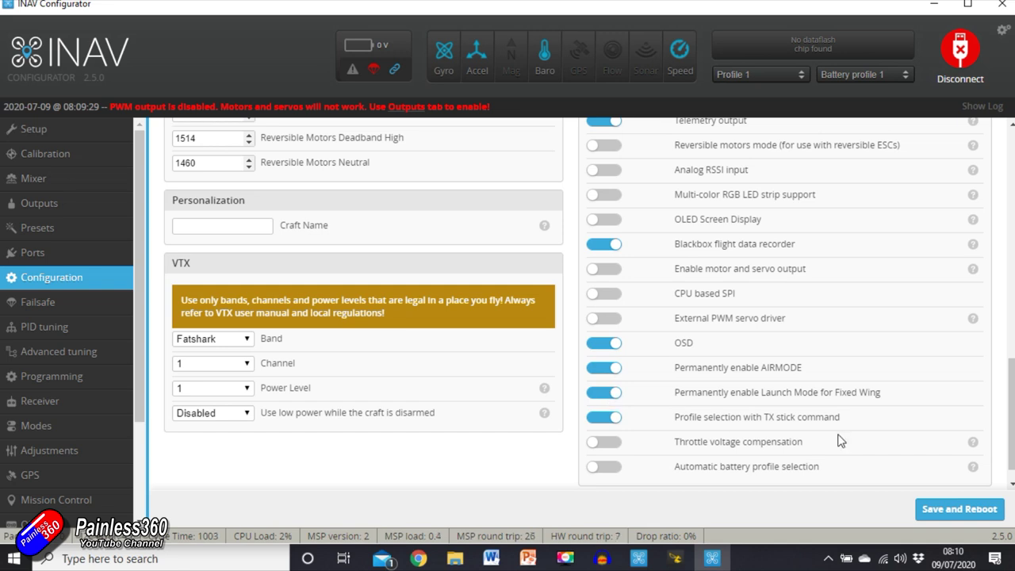
scroll(1012, 396, "up", 2)
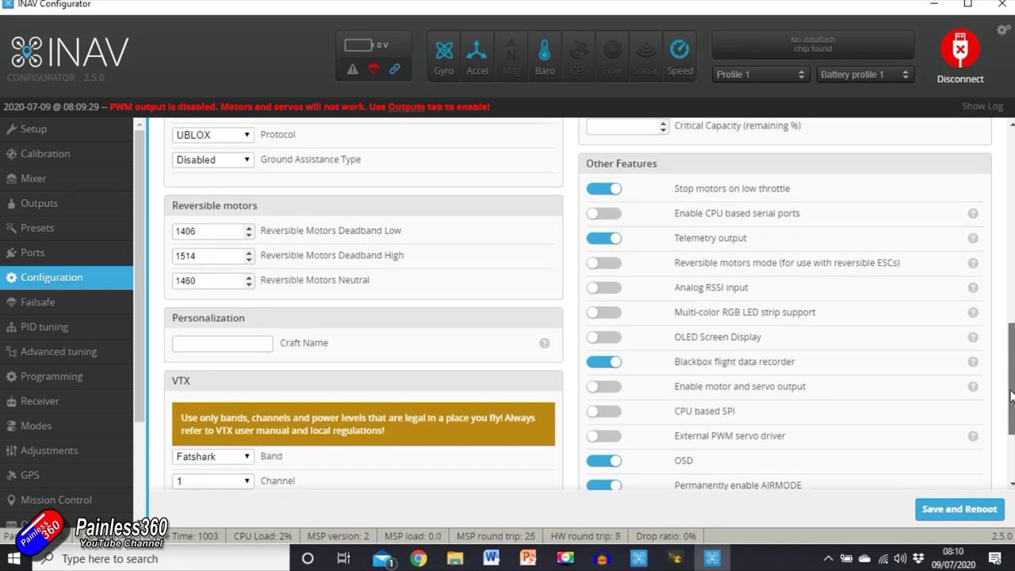
scroll(1012, 396, "down", 2)
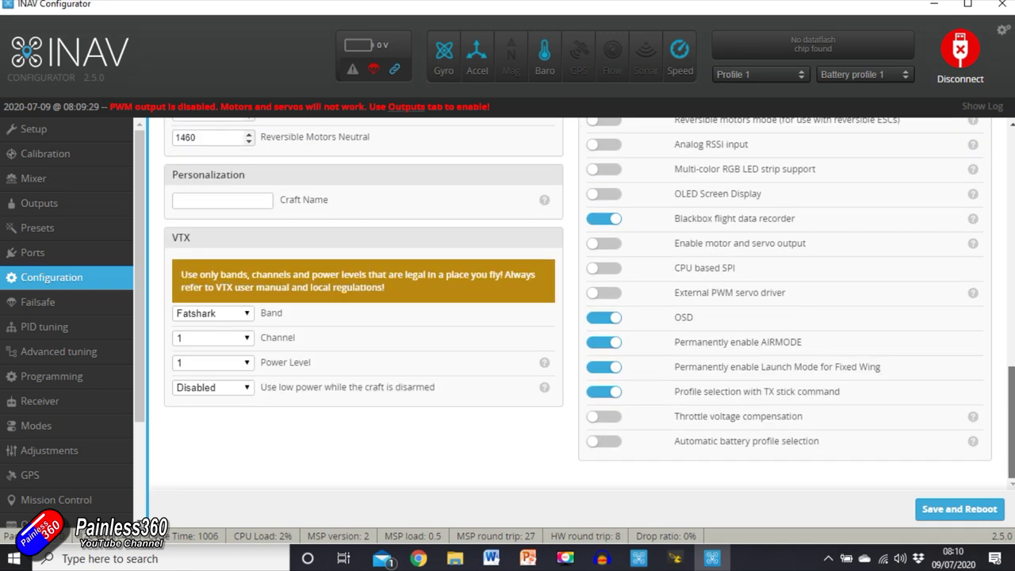
left_click(961, 509)
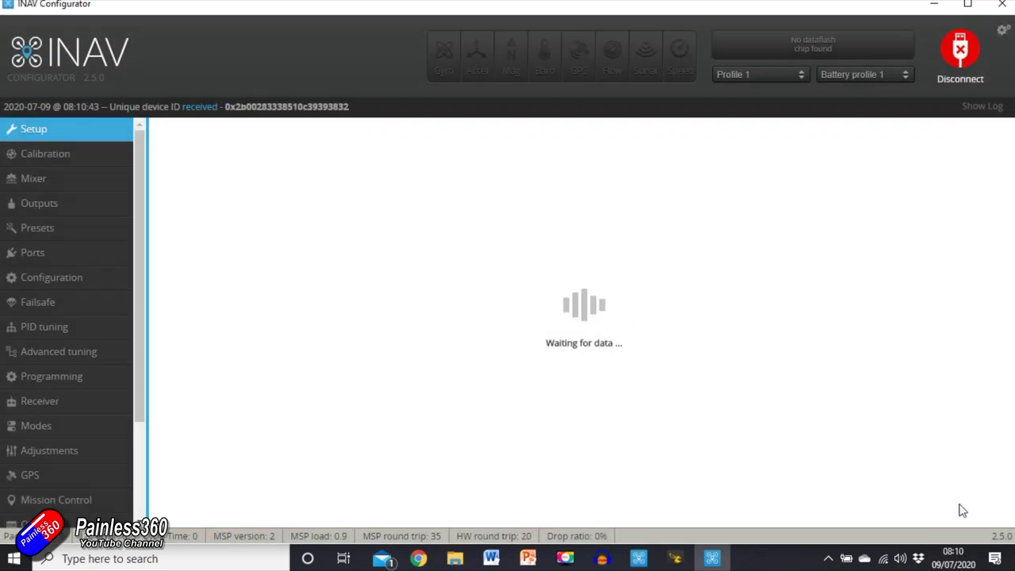
left_click(961, 511)
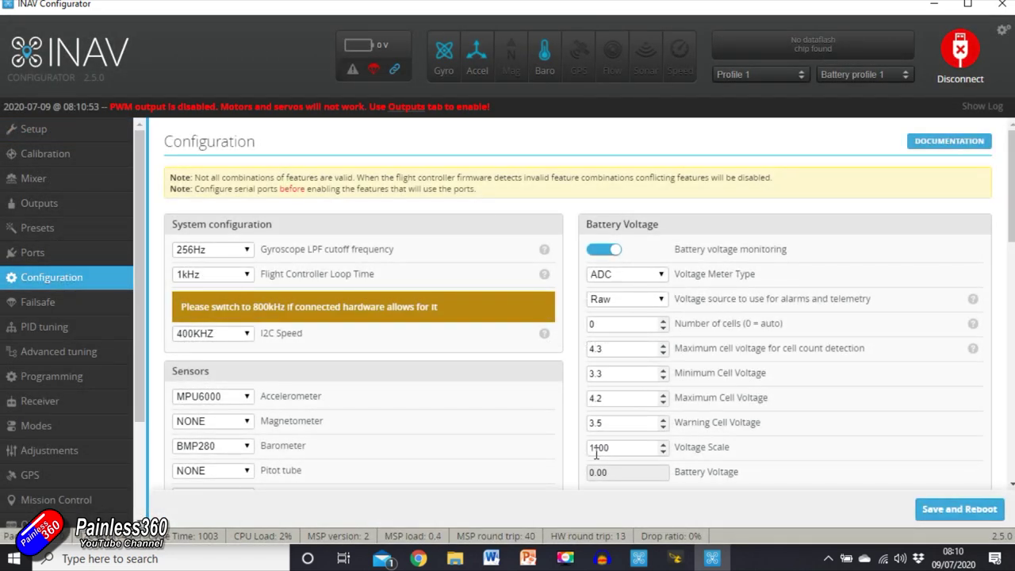
- Set the failsafe procedure to RTH, and save the failsafe settings with a reboot
left_click(184, 333)
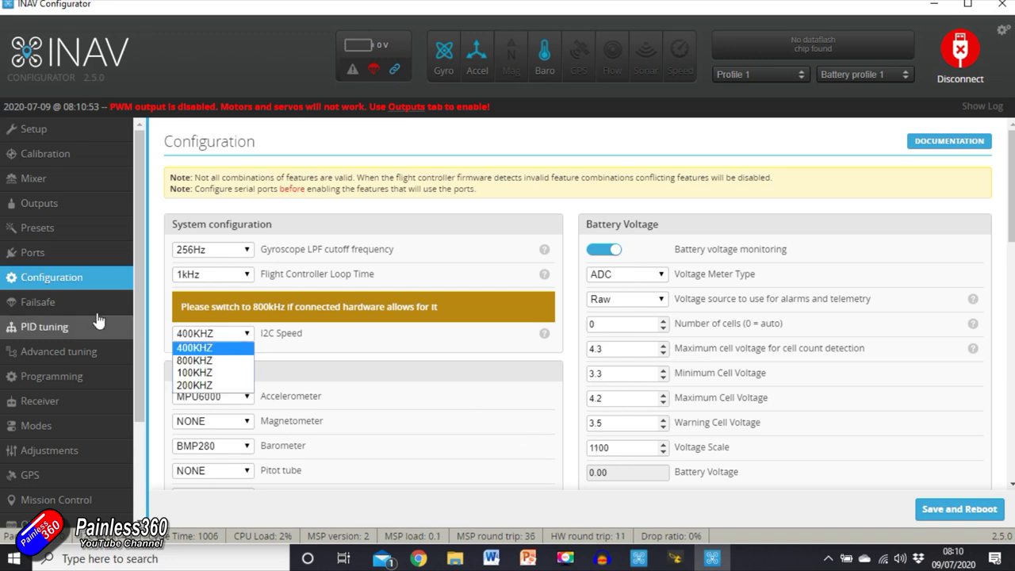
left_click(67, 306)
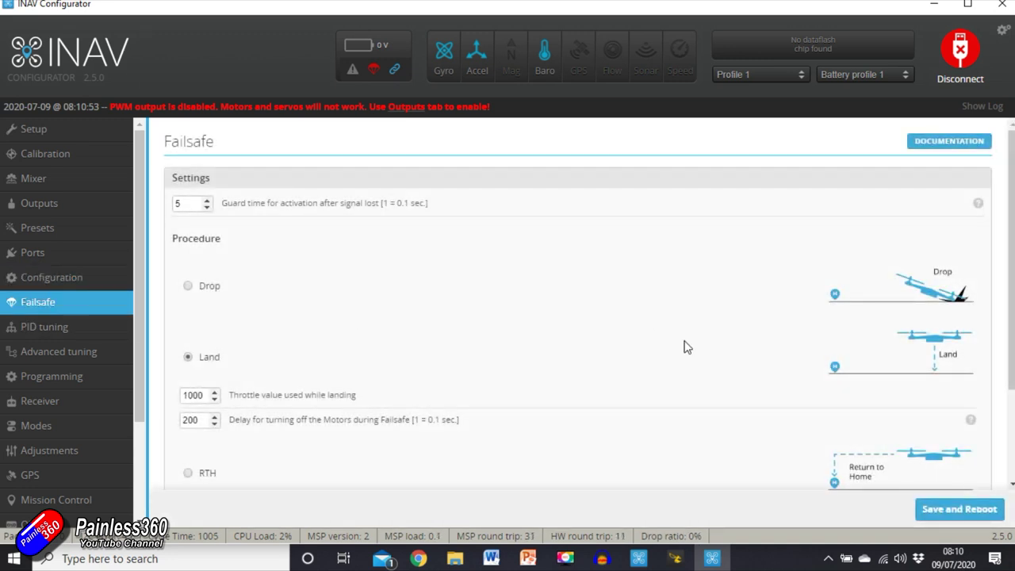
left_click_drag(351, 396, 189, 477)
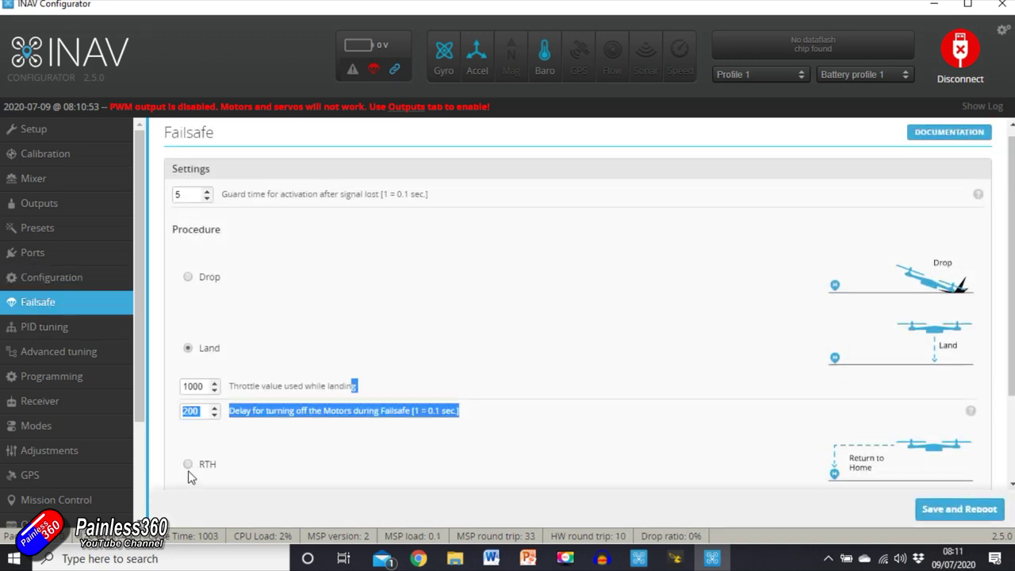
left_click(277, 451)
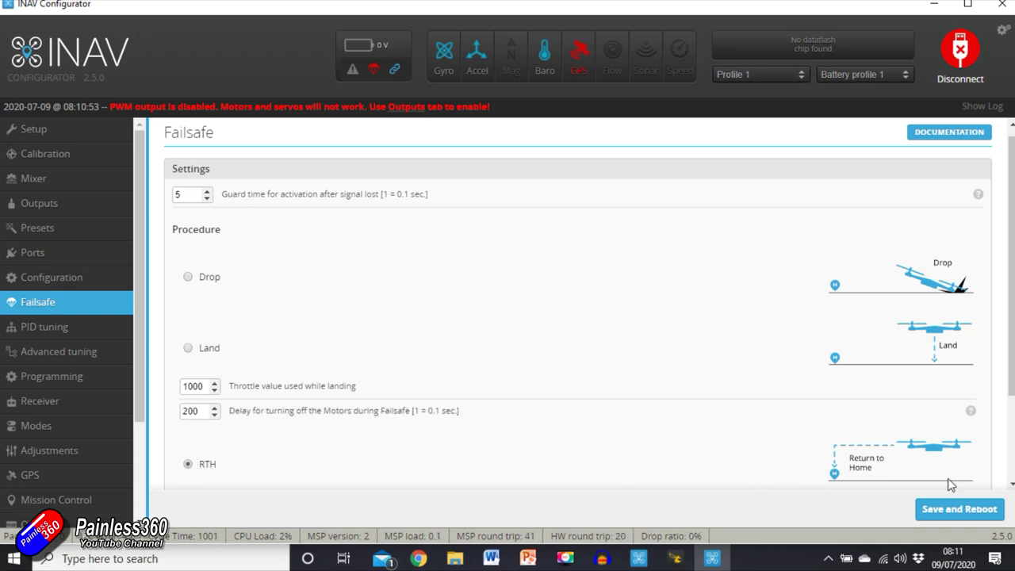
left_click(959, 508)
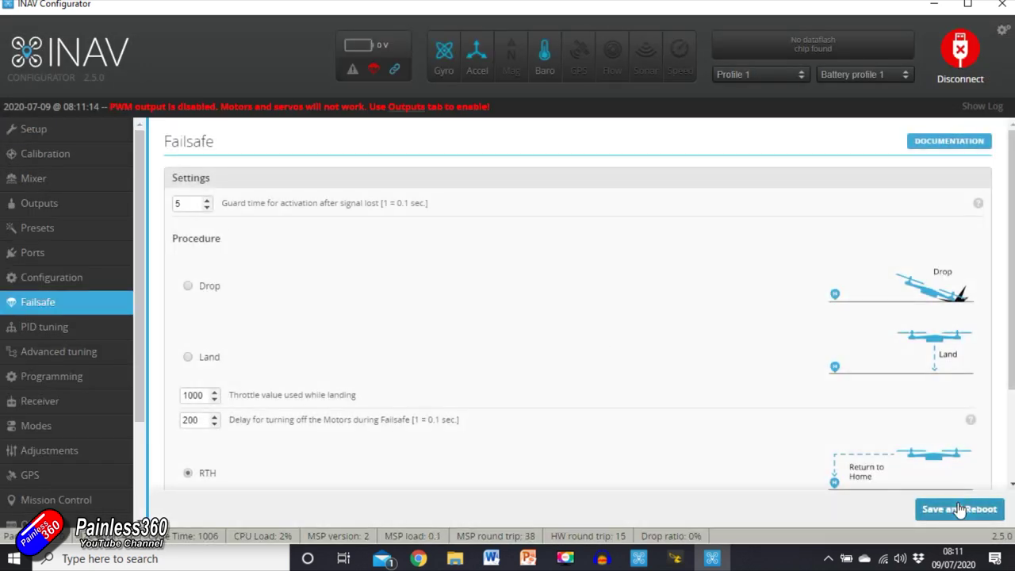
- Look over the PID tuning and Programming settings, and check the Receiver settings against the Matek F722-WING wiring diagram in the browser
left_click(79, 327)
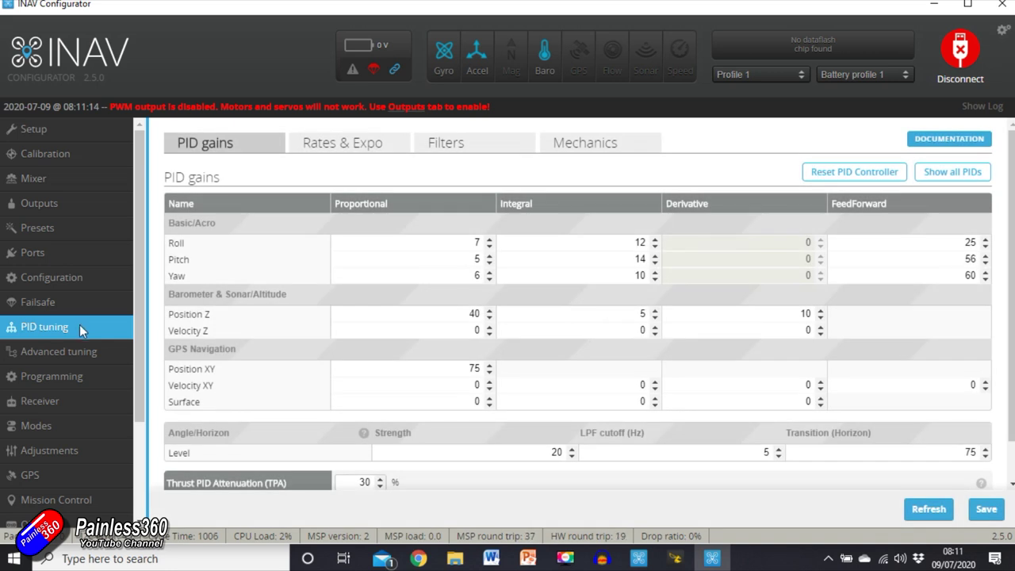
left_click(92, 376)
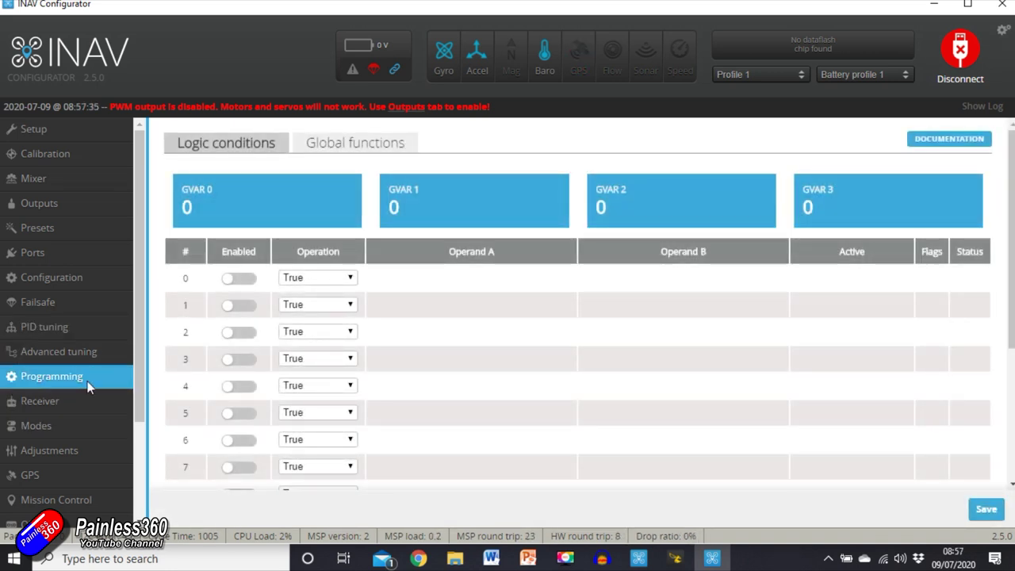
left_click(88, 402)
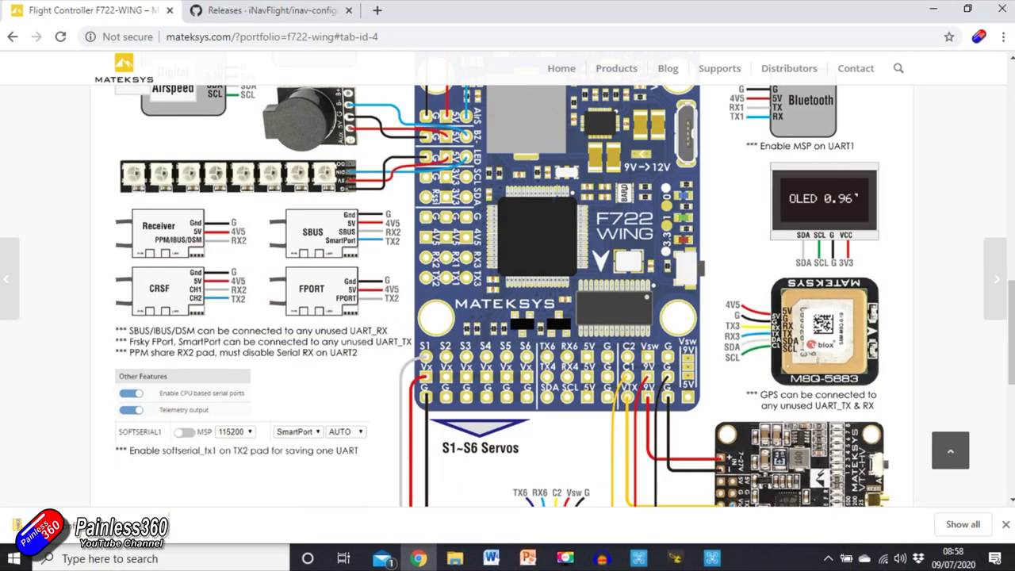
left_click_drag(1013, 317, 1013, 403)
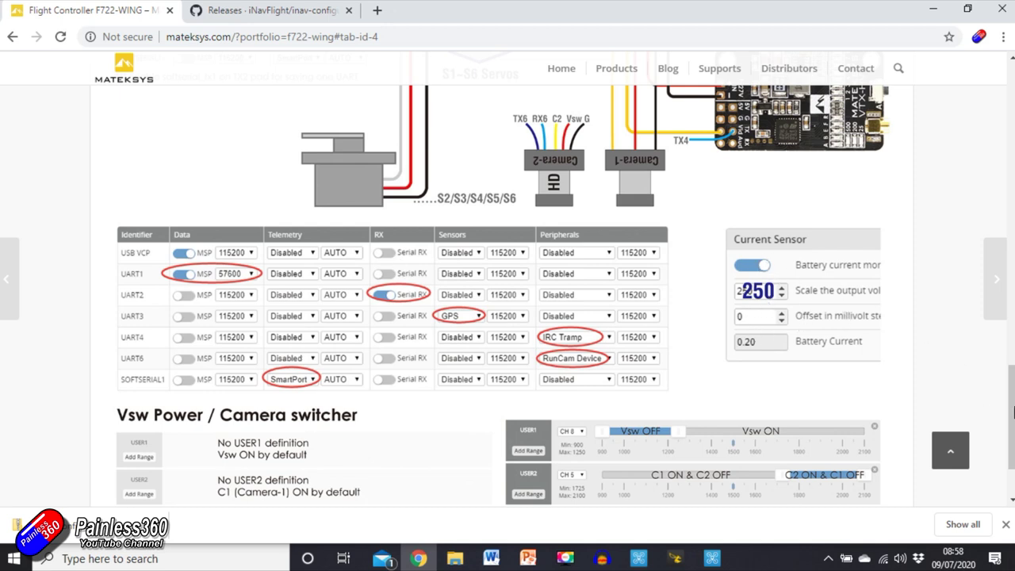
left_click(928, 14)
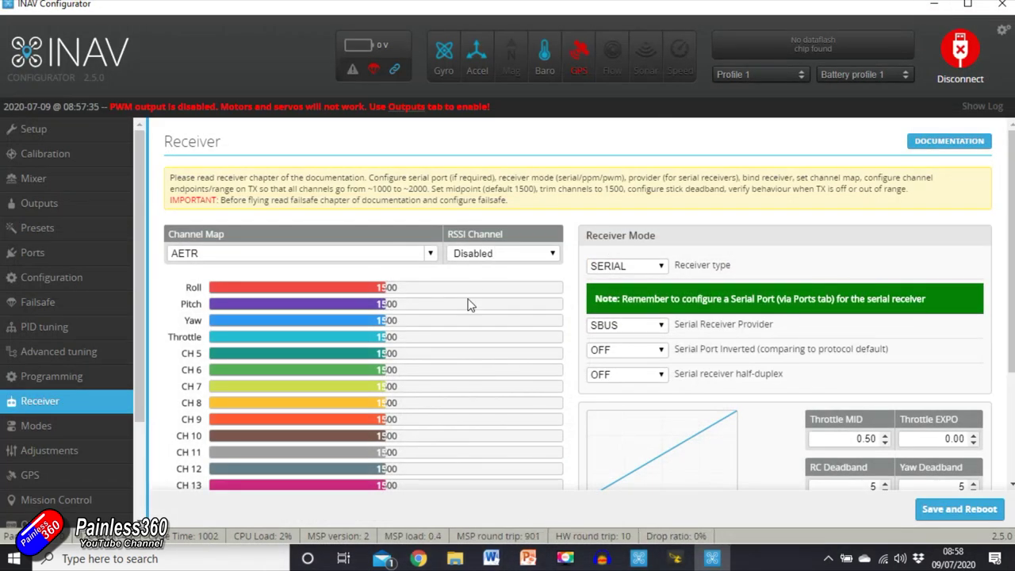